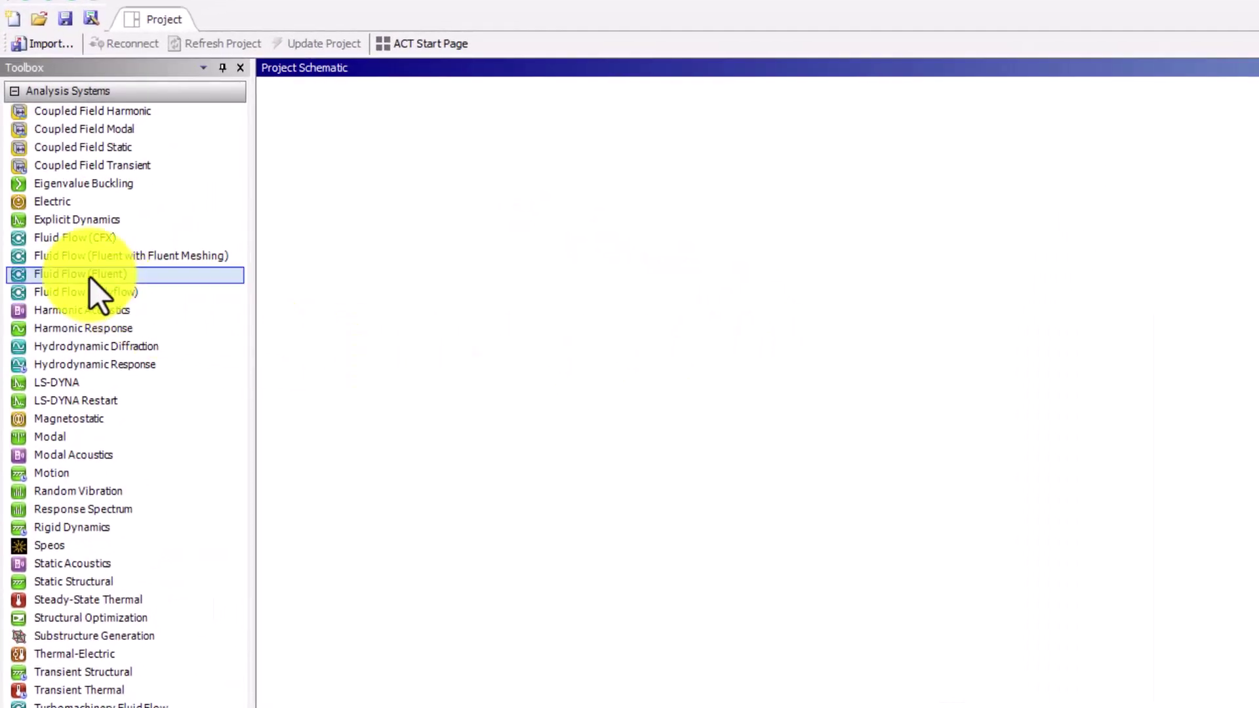
# Add a Fluid Flow (Fluent) analysis system to the project schematic and name it "Cylinder Re = 20"
pyautogui.moveTo(89, 277); pyautogui.dragTo(407, 166)
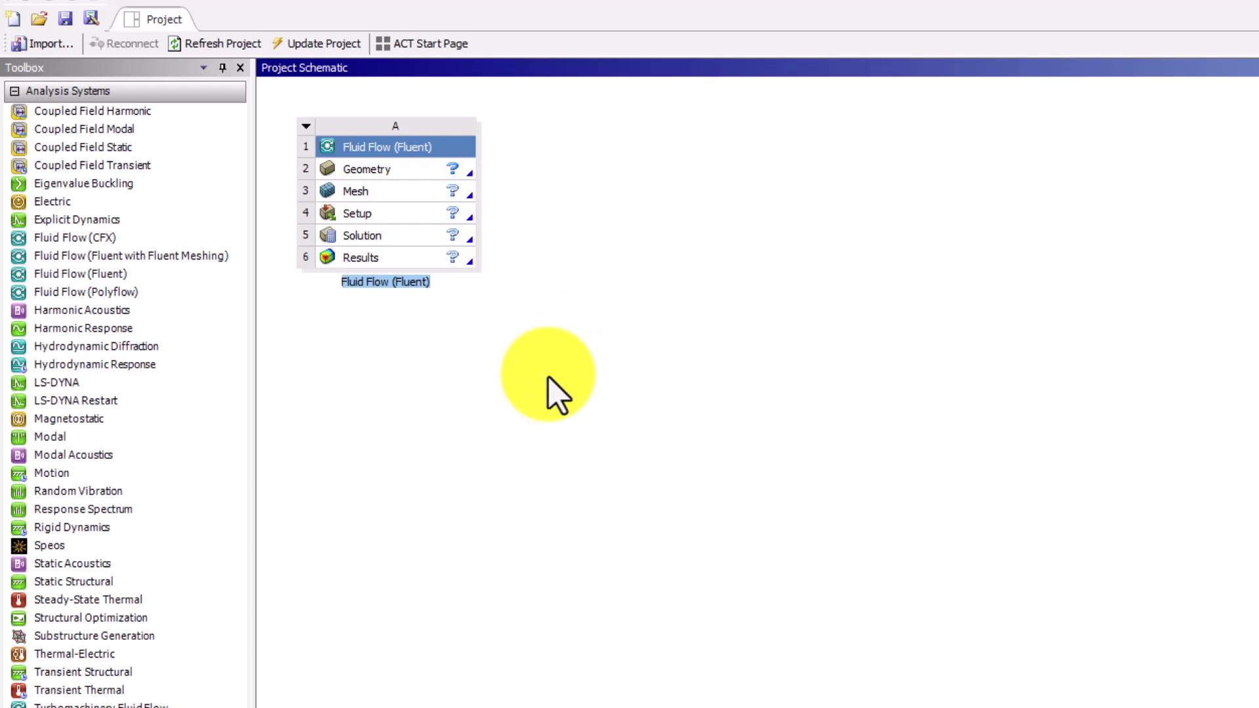
pyautogui.write('Cylinde')
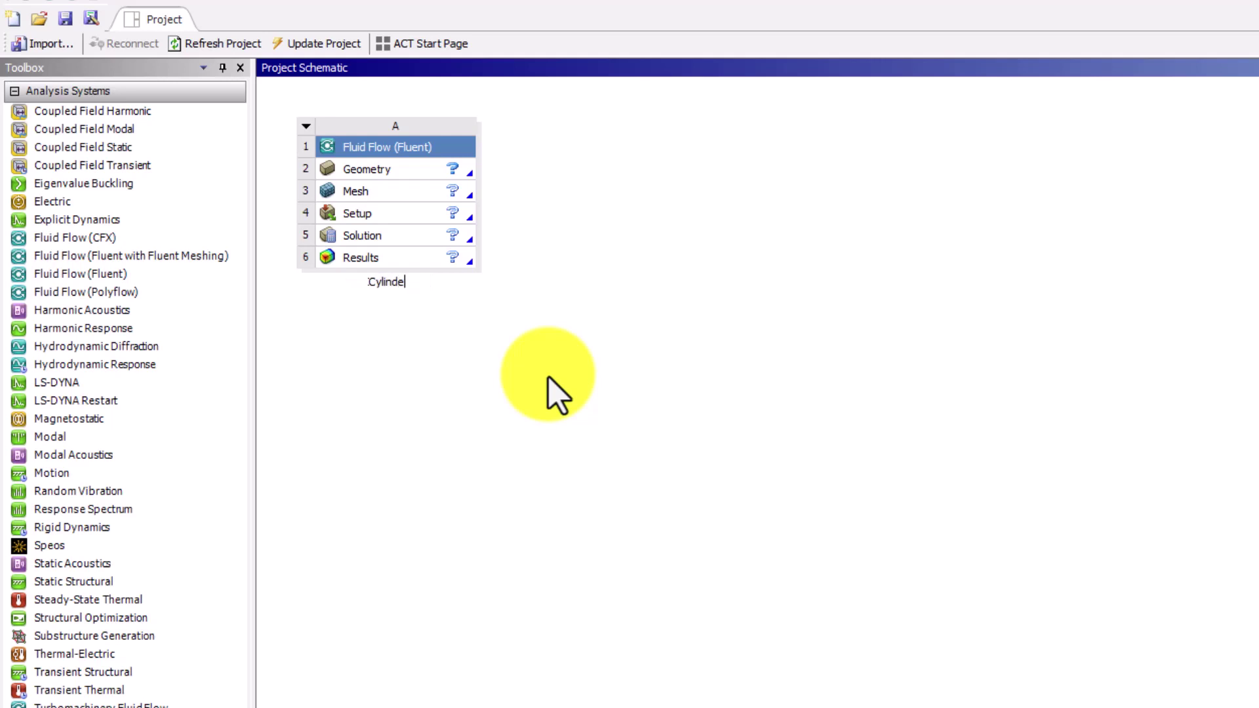
pyautogui.write('r Re = 20')
pyautogui.press('Return')
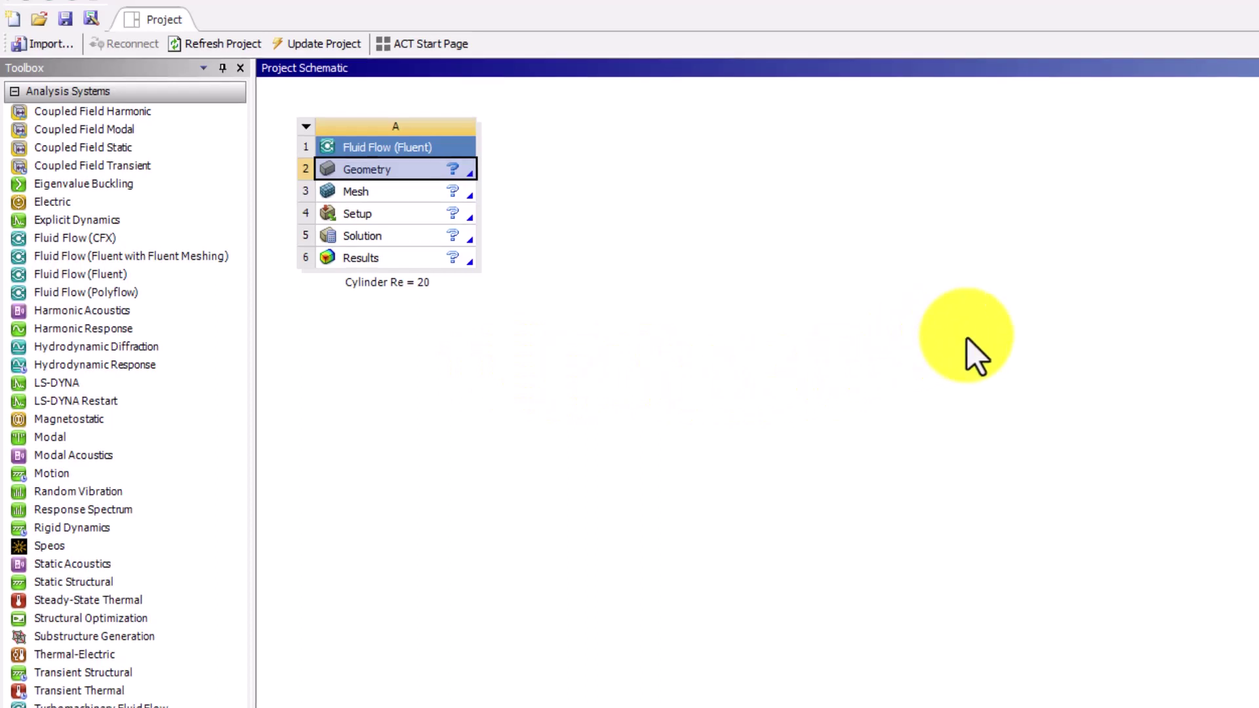
# Set the Analysis Type to 2D in the properties of the system's Geometry cell
pyautogui.rightClick(445, 171)
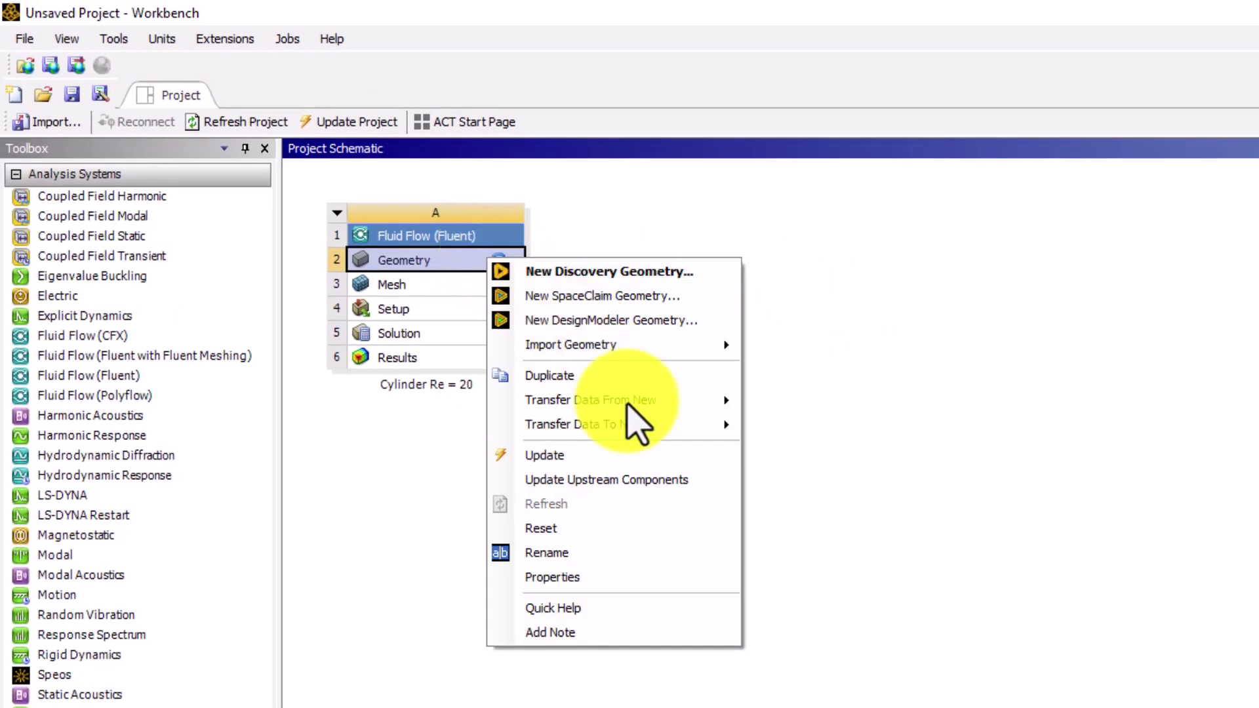
pyautogui.click(592, 577)
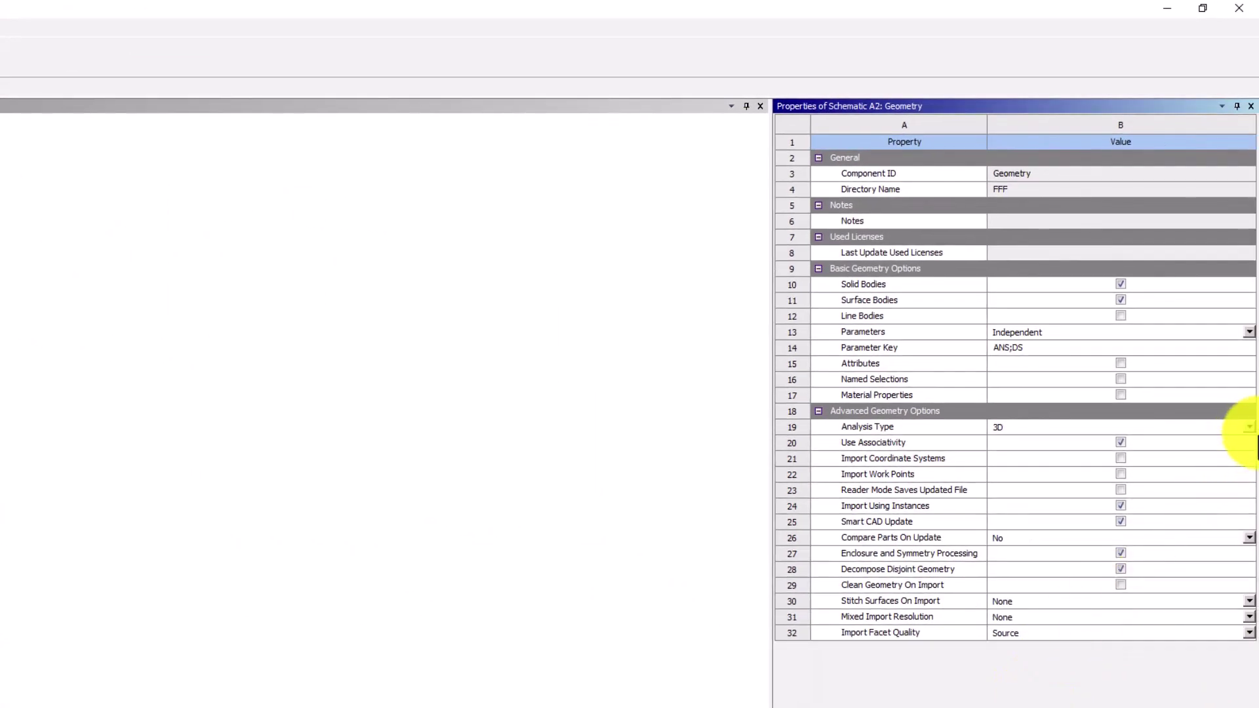
pyautogui.click(1249, 427)
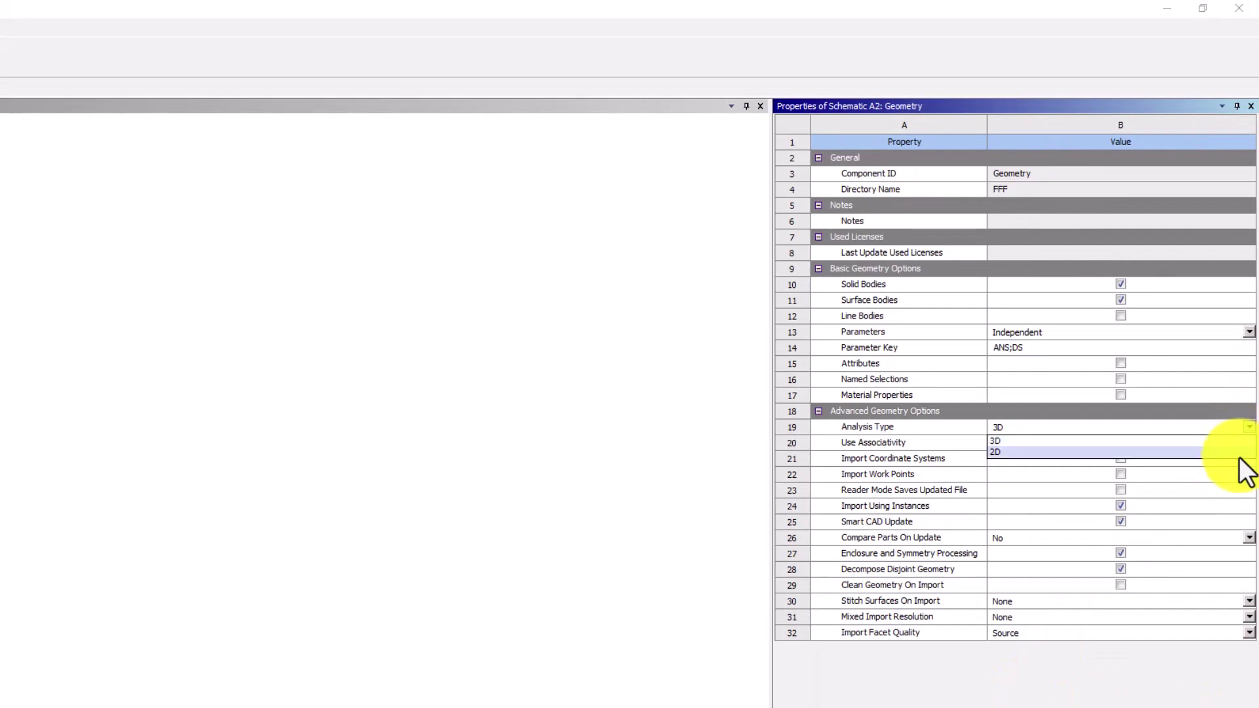
pyautogui.click(1239, 455)
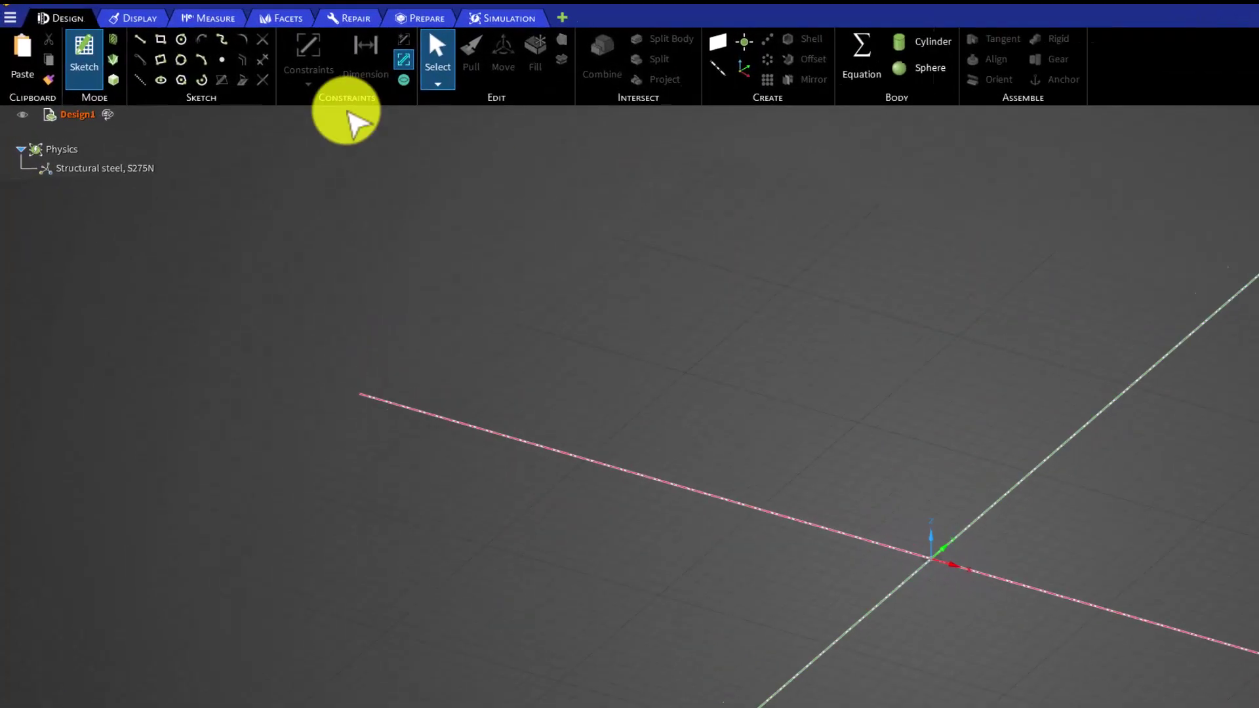
# In Discovery, review the length unit and grid spacing in the Units and Display Precision settings
pyautogui.click(11, 17)
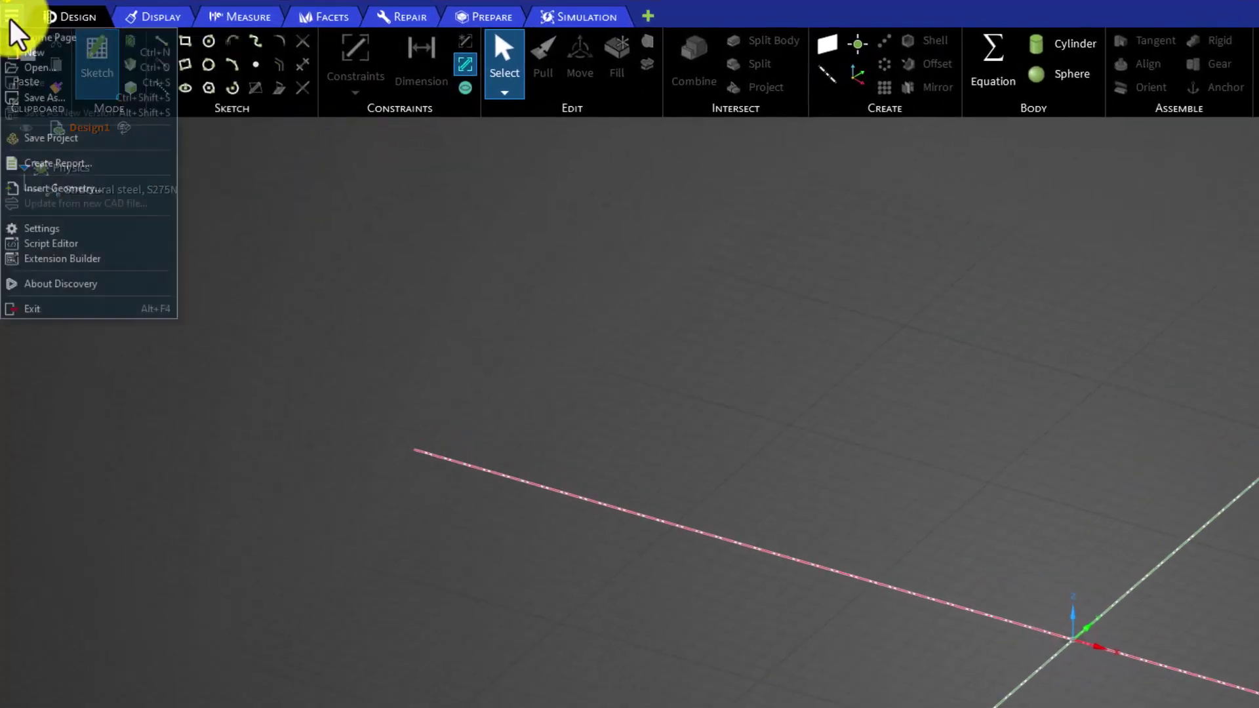
pyautogui.click(74, 229)
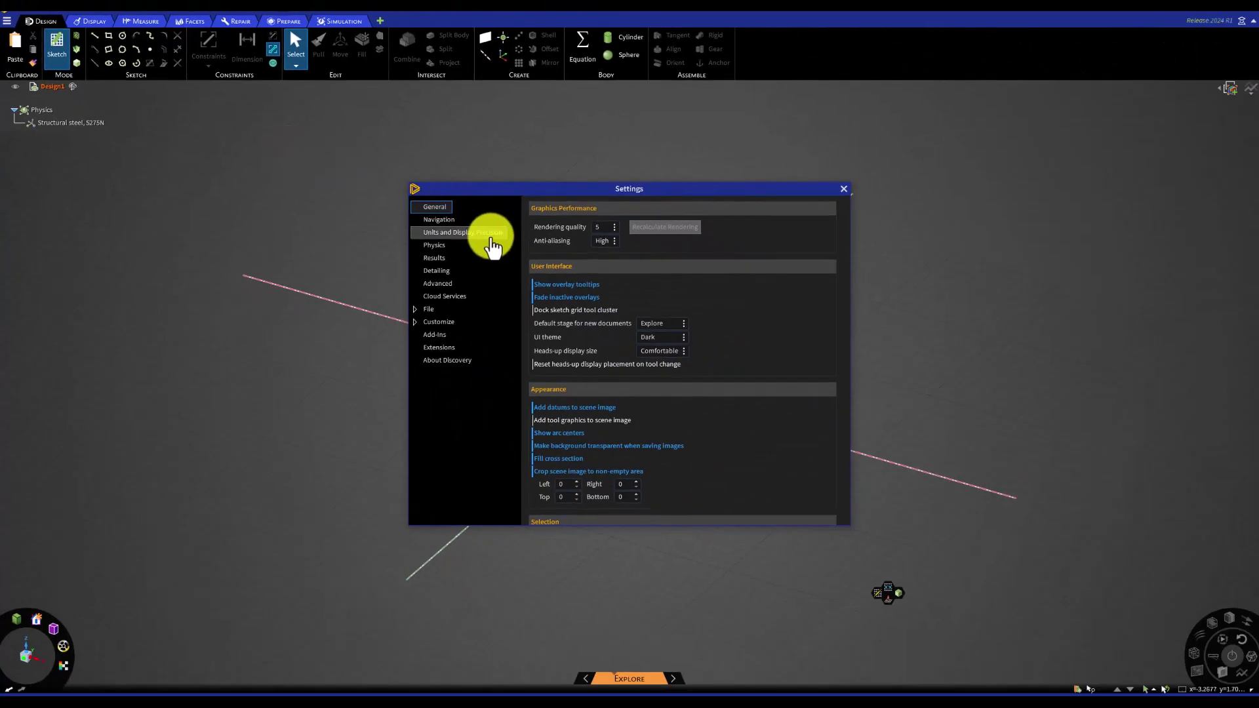
pyautogui.click(487, 235)
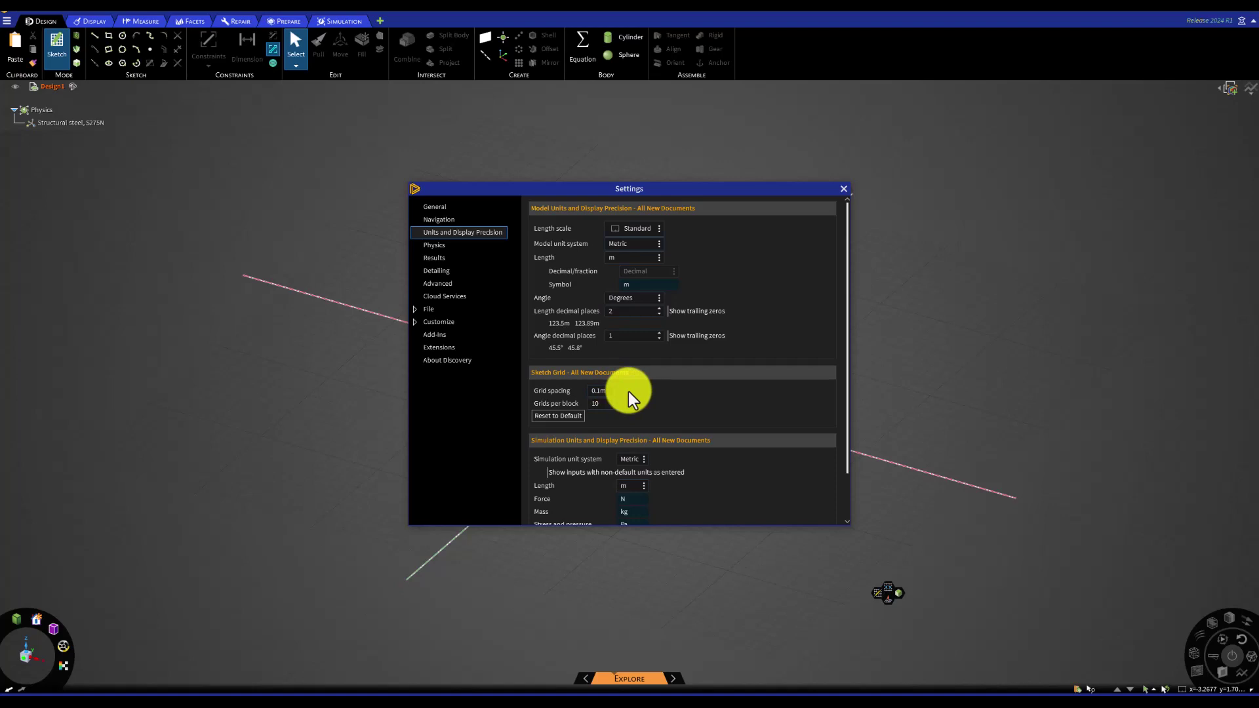
pyautogui.click(843, 189)
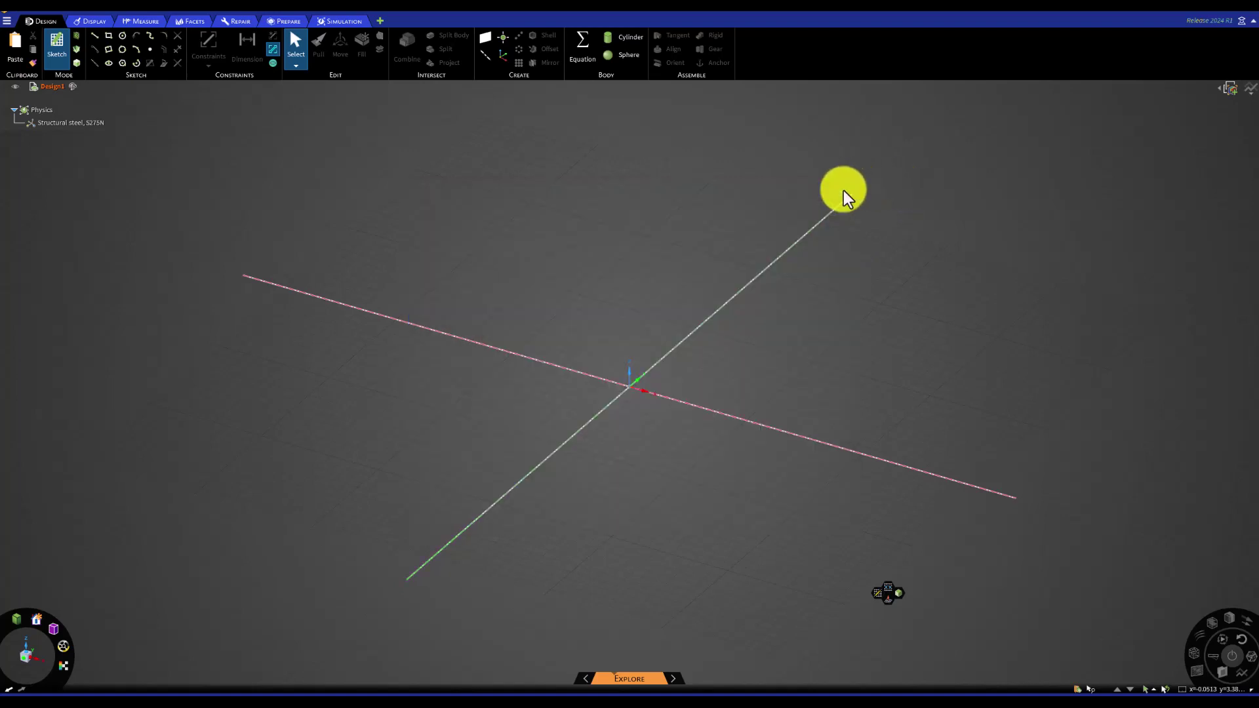
# Sketch a circle of 1 m diameter centred on the origin, viewing the sketch plane head-on
pyautogui.click(57, 49)
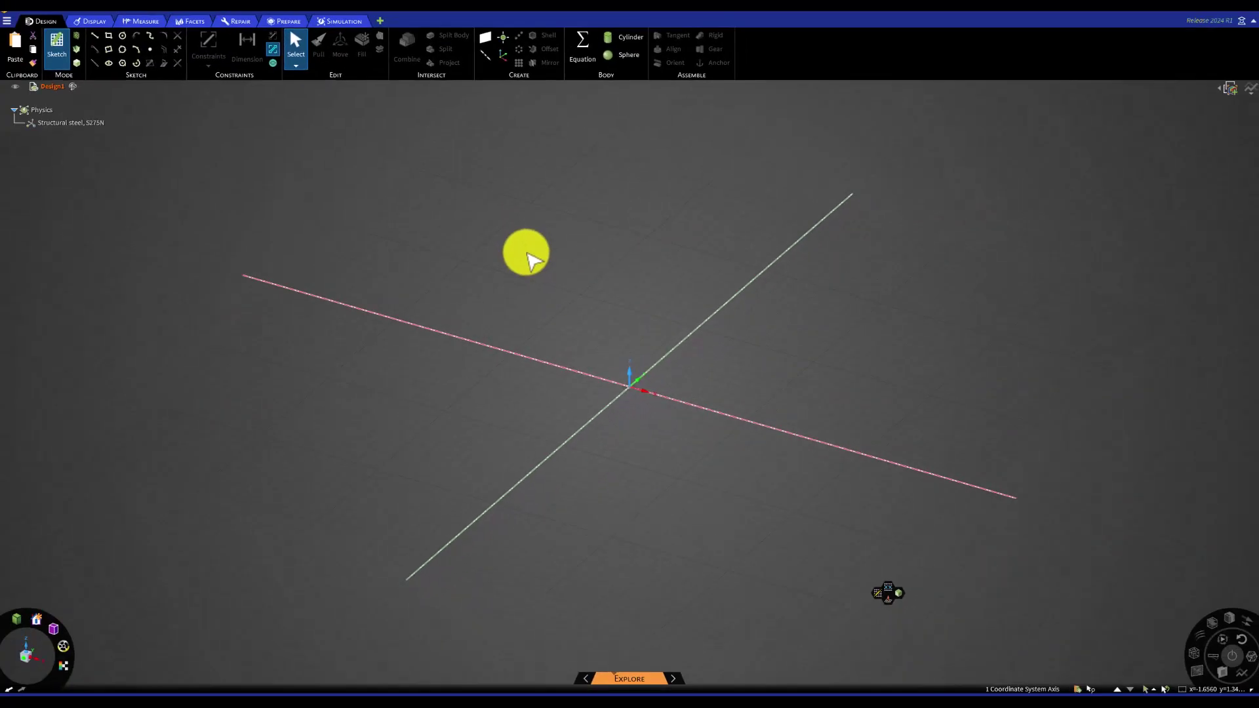
pyautogui.press('v')
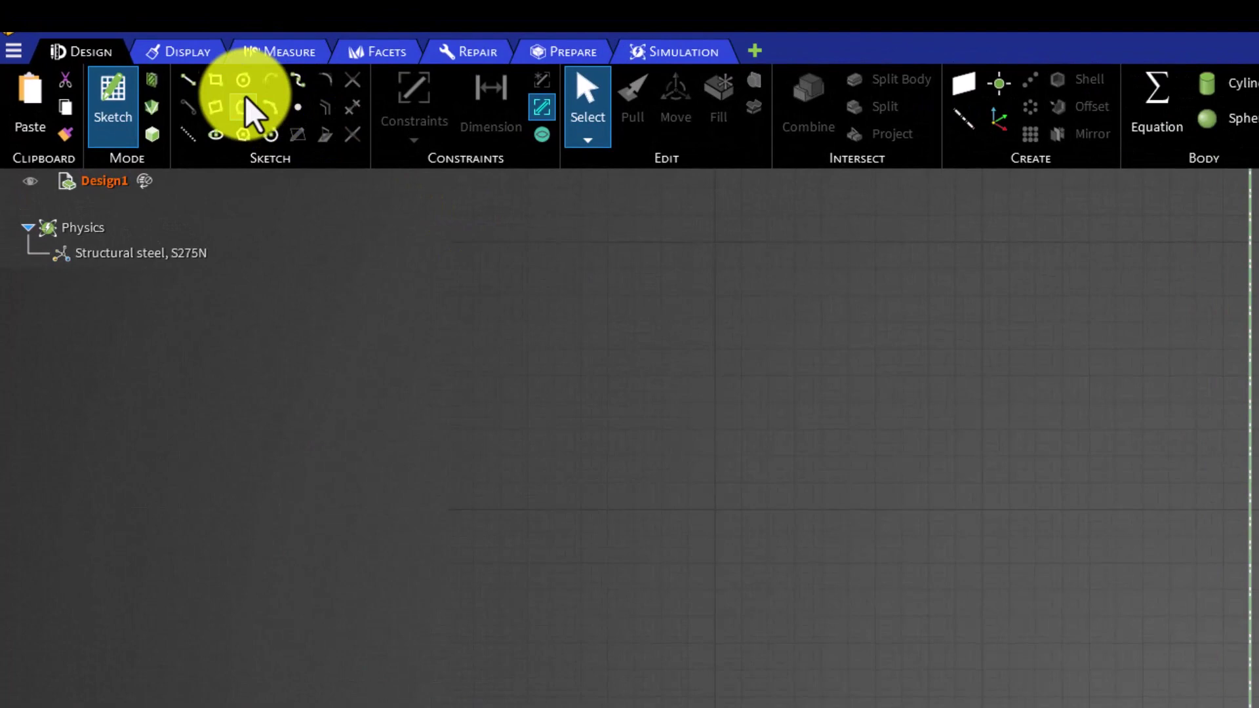
pyautogui.click(242, 89)
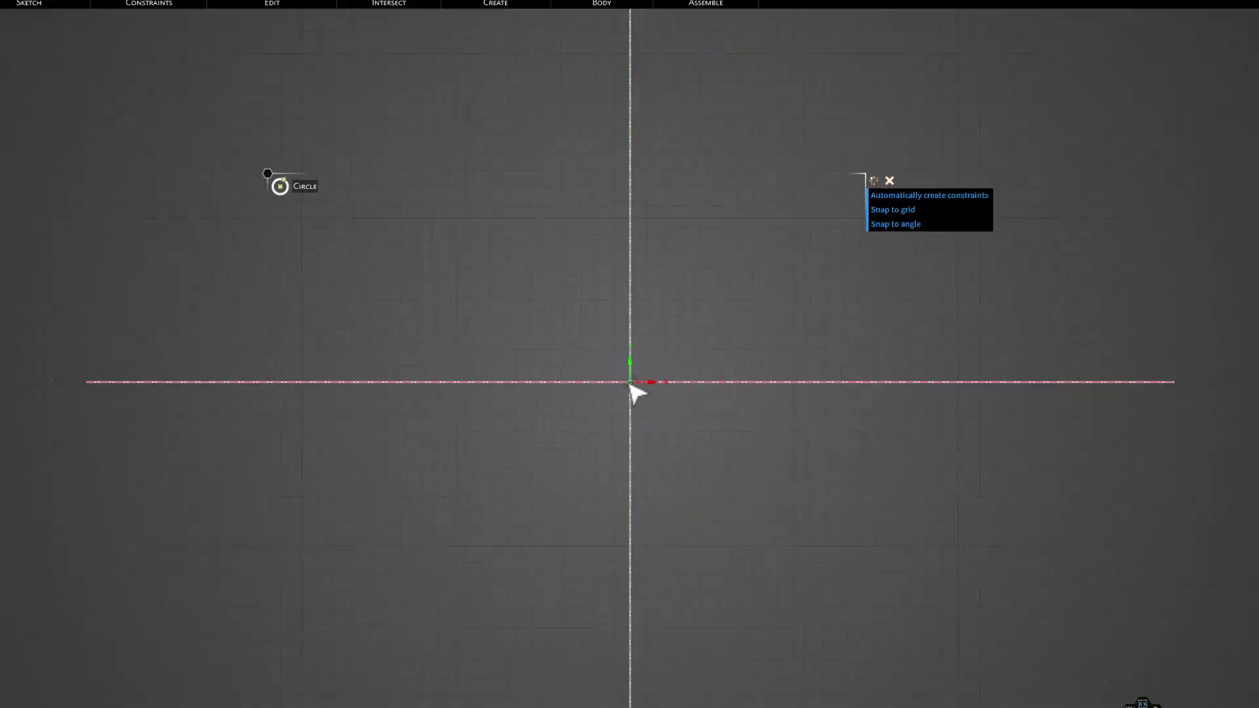
pyautogui.click(634, 372)
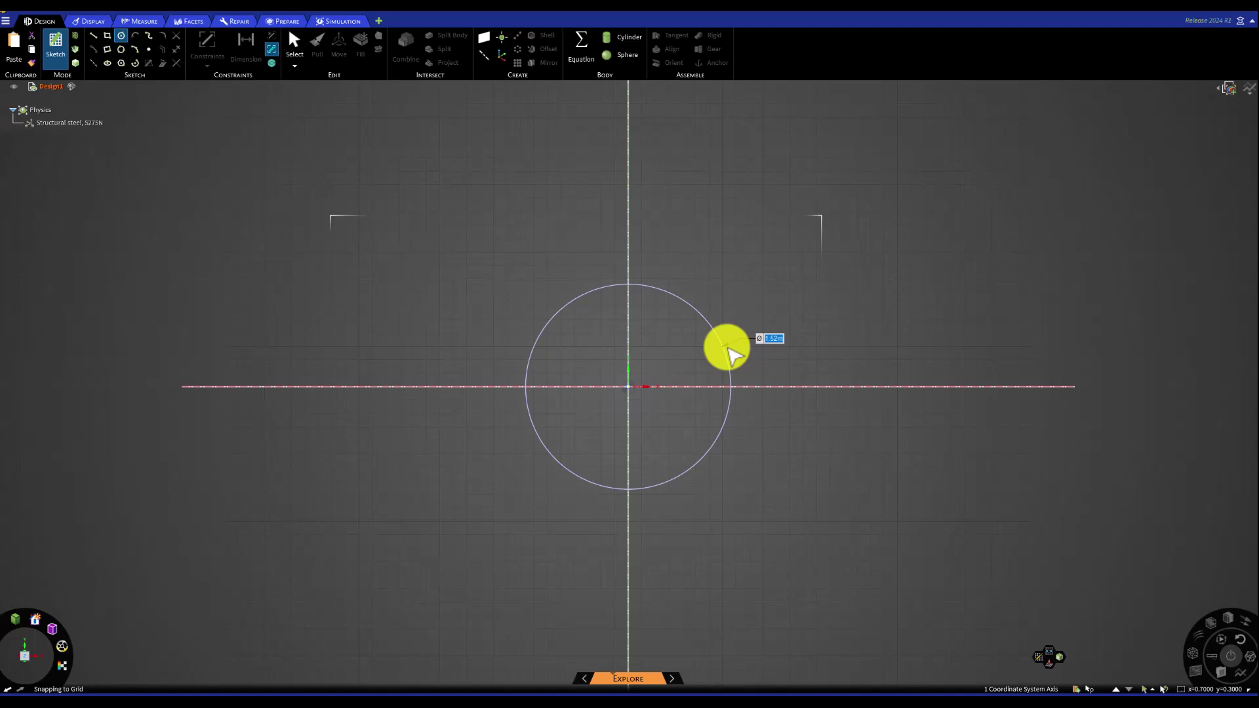
pyautogui.write('1')
pyautogui.press('Escape')
pyautogui.write('1')
pyautogui.press('Return')
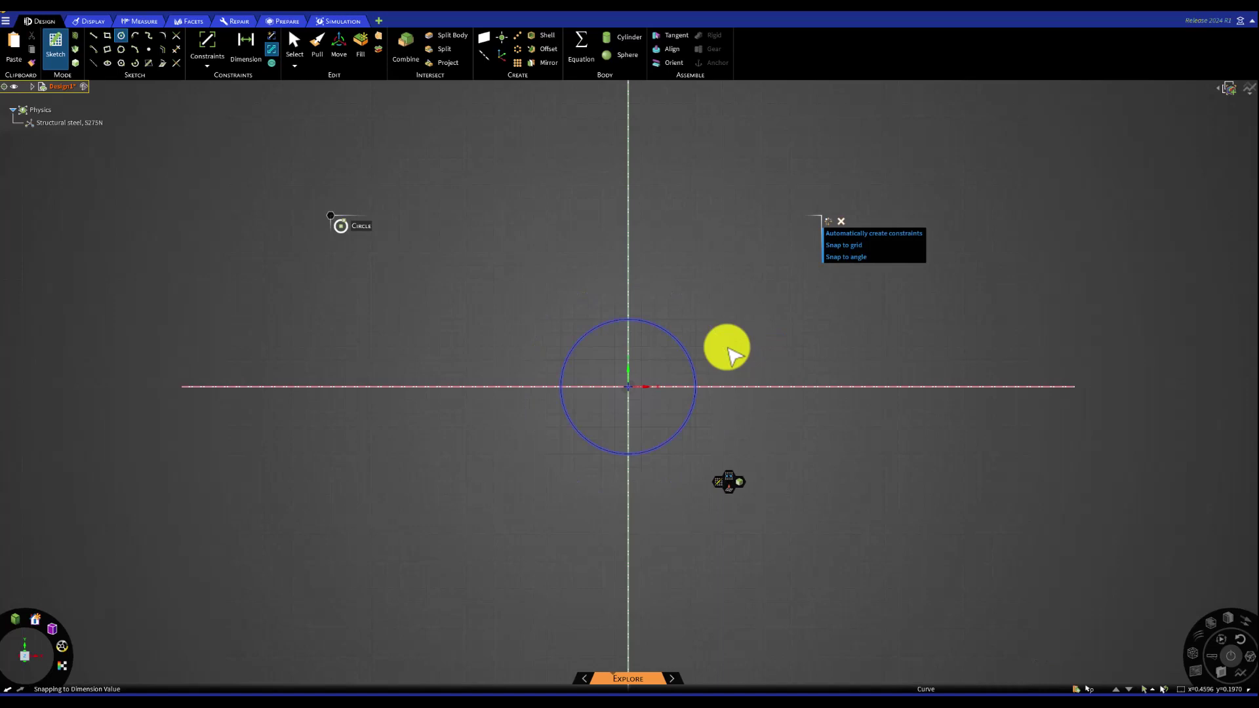
pyautogui.press('Escape')
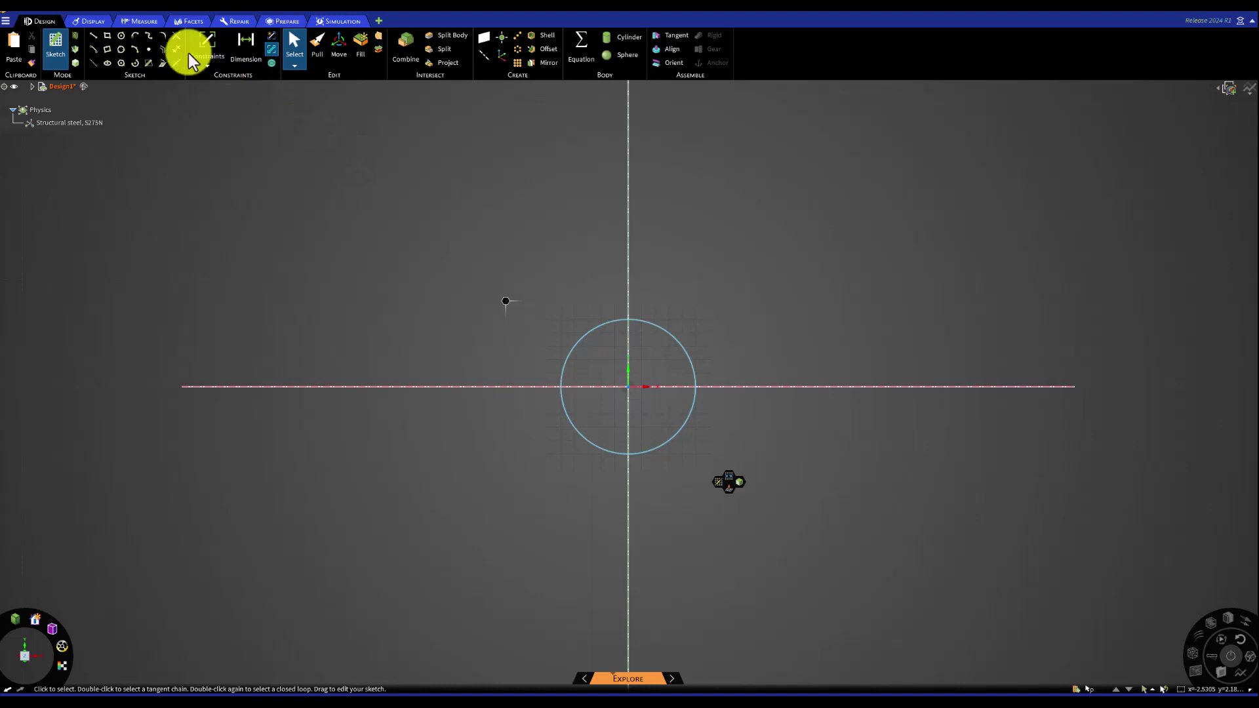
# Sketch a second, larger circle about 4.49 m in diameter, concentric with the first at the origin
pyautogui.click(121, 38)
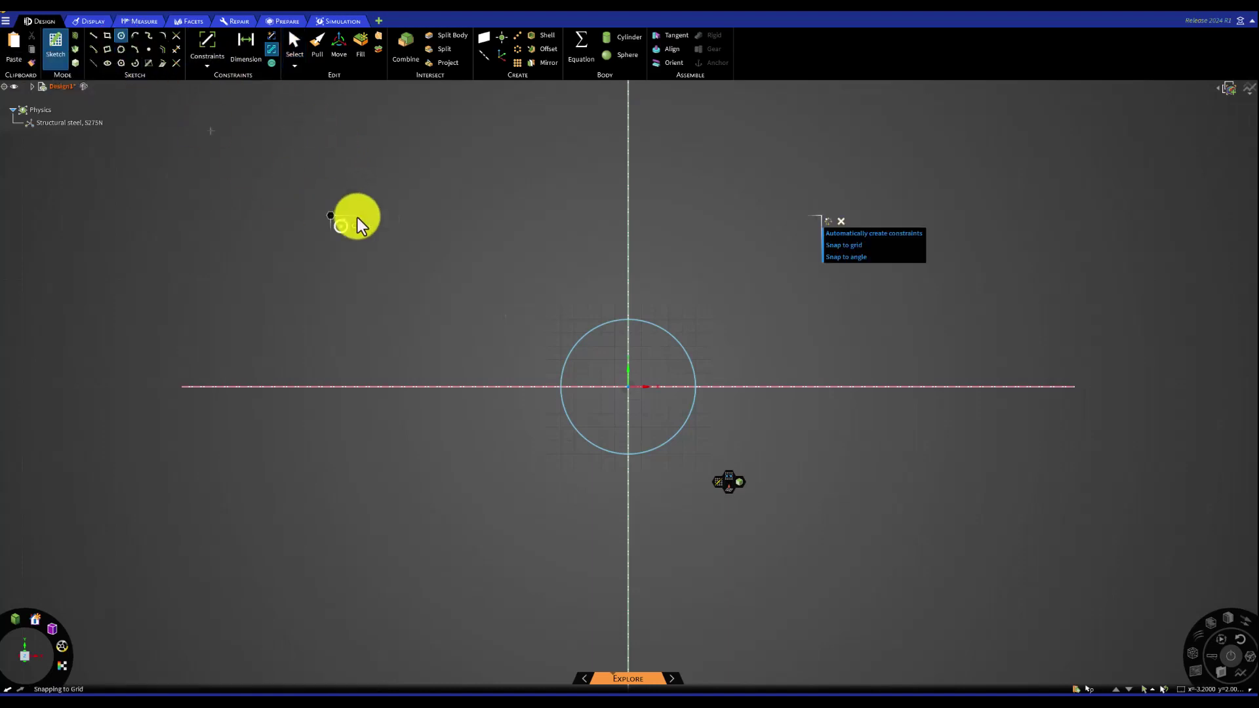
pyautogui.click(627, 387)
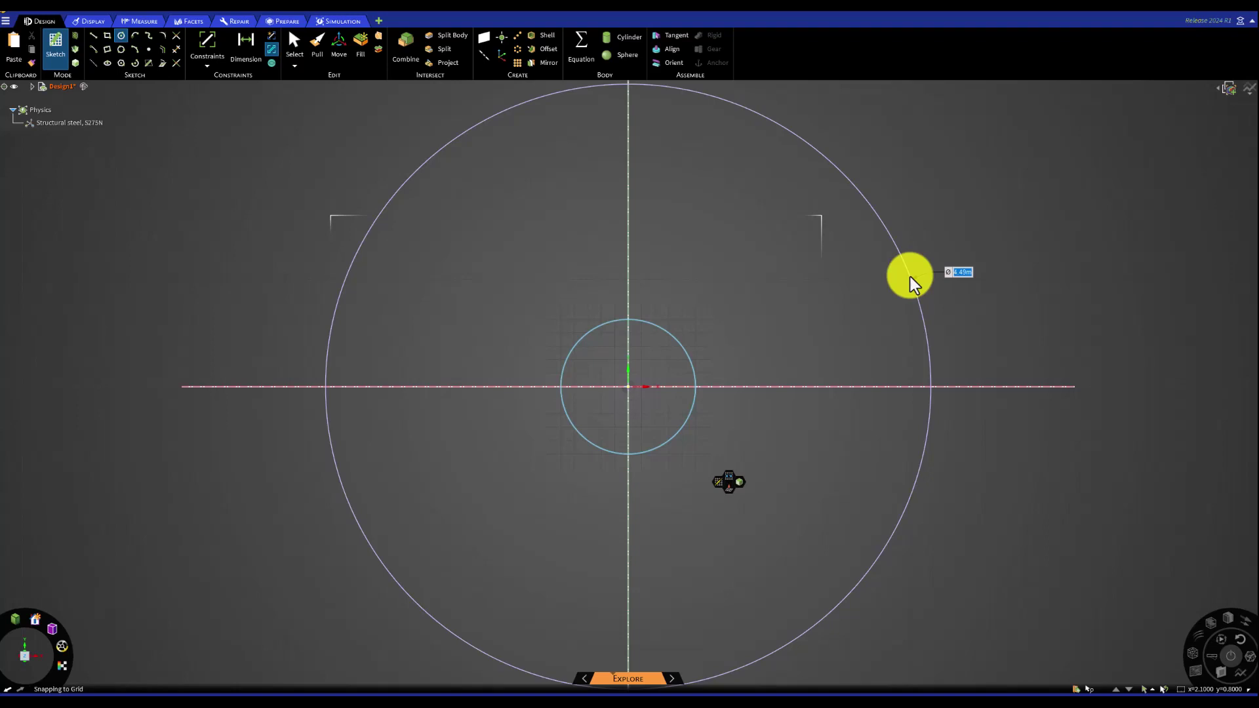
pyautogui.click(907, 275)
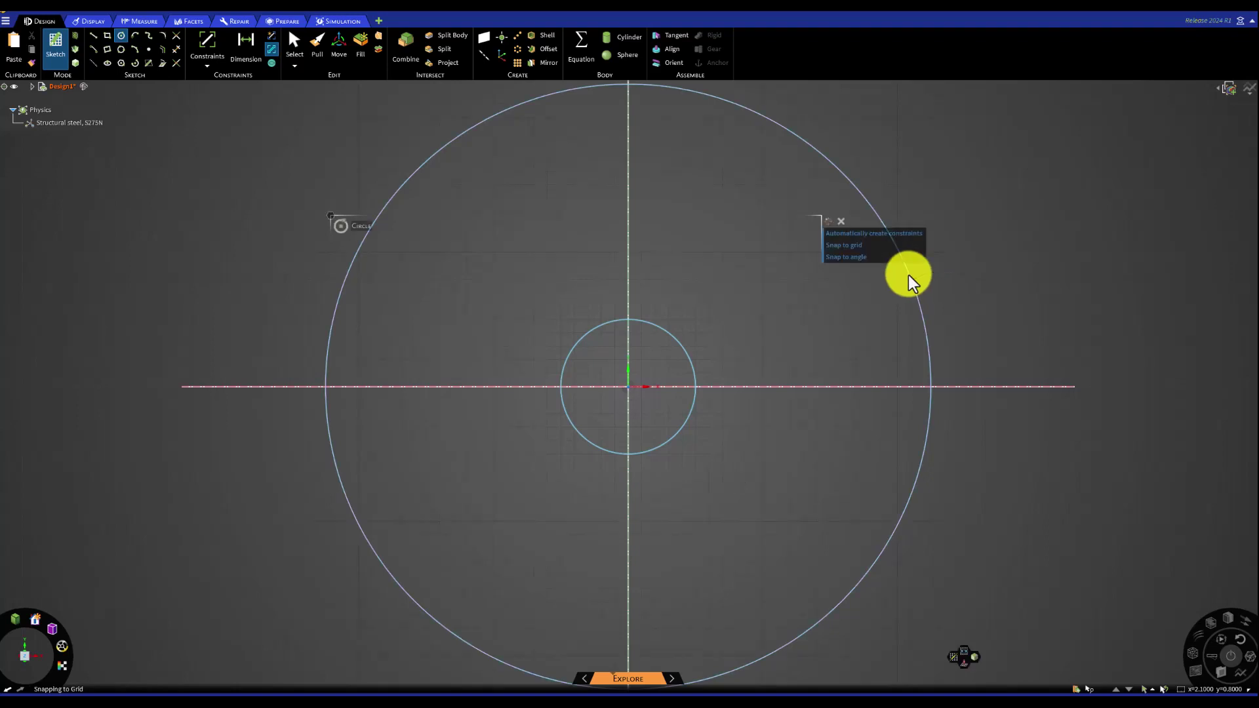
# Dimension the outer circle's diameter and set it to 64 m
pyautogui.click(242, 43)
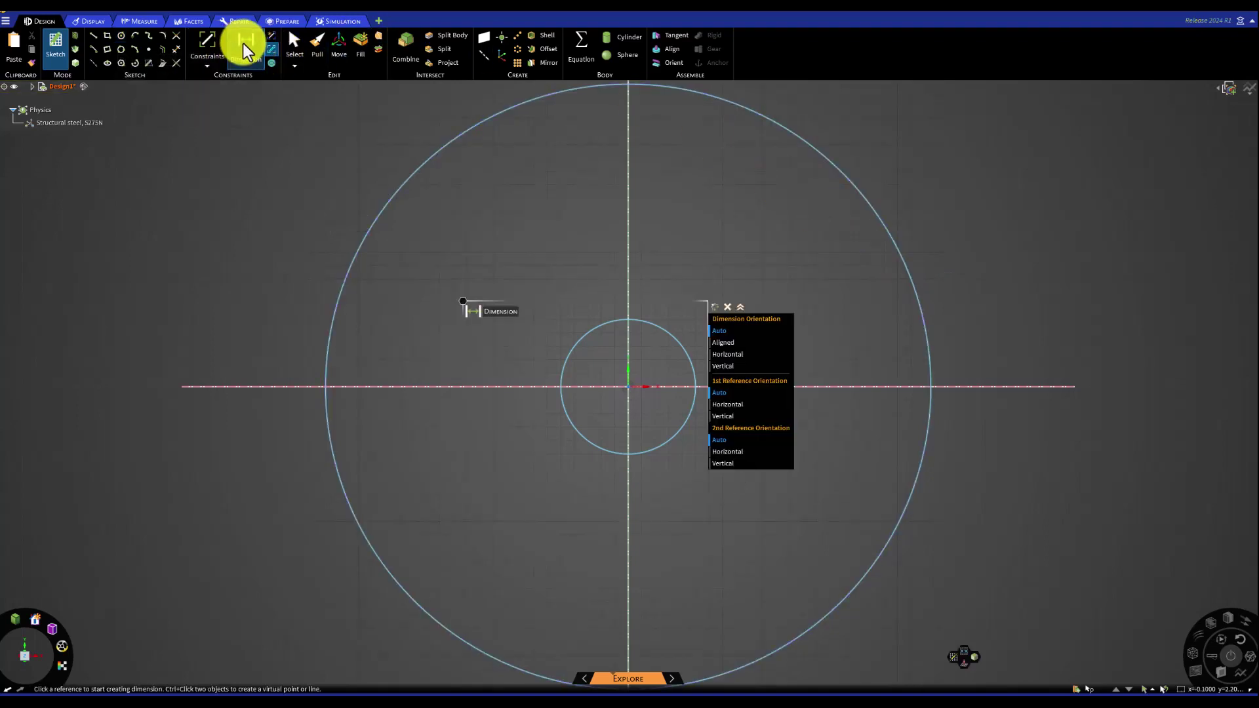
pyautogui.click(869, 193)
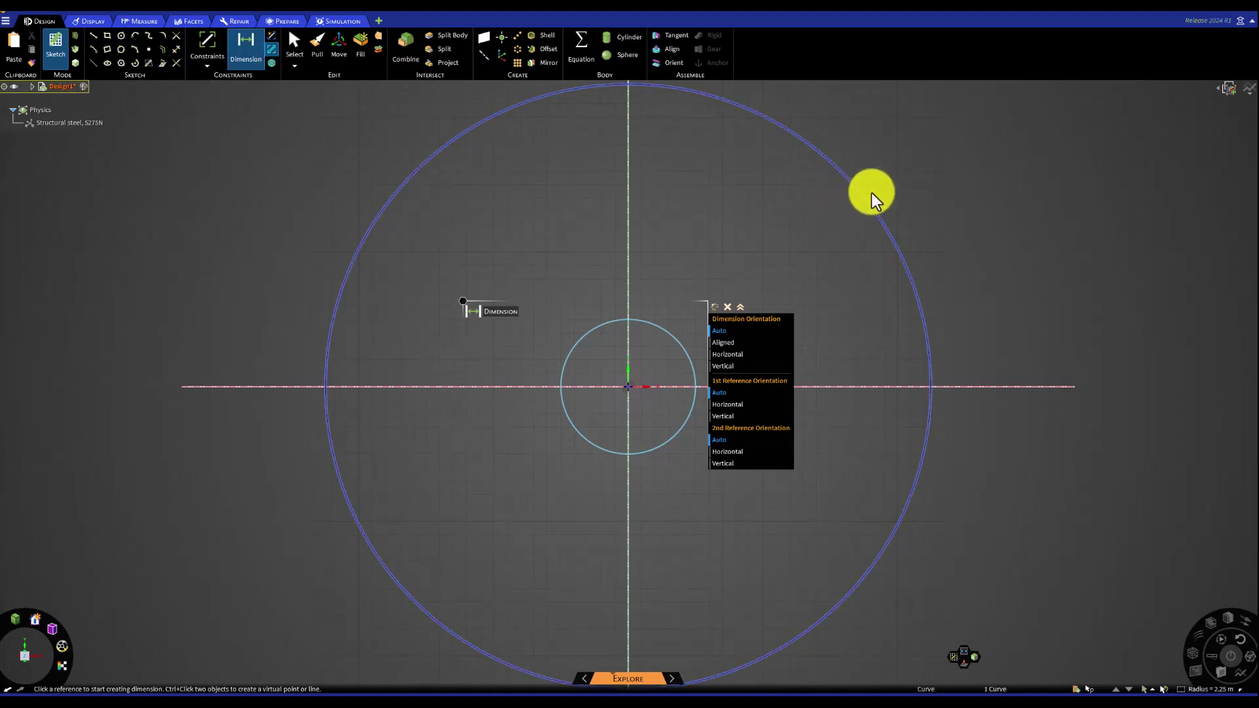
pyautogui.click(959, 165)
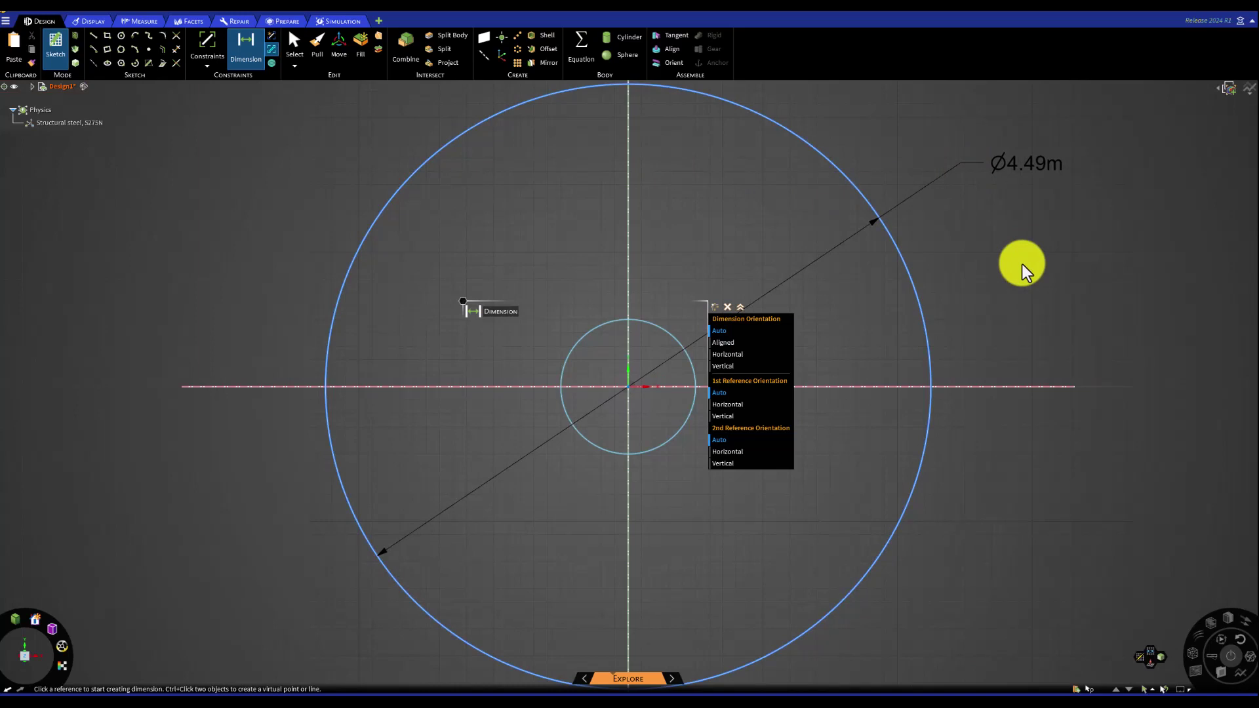
pyautogui.doubleClick(1014, 167)
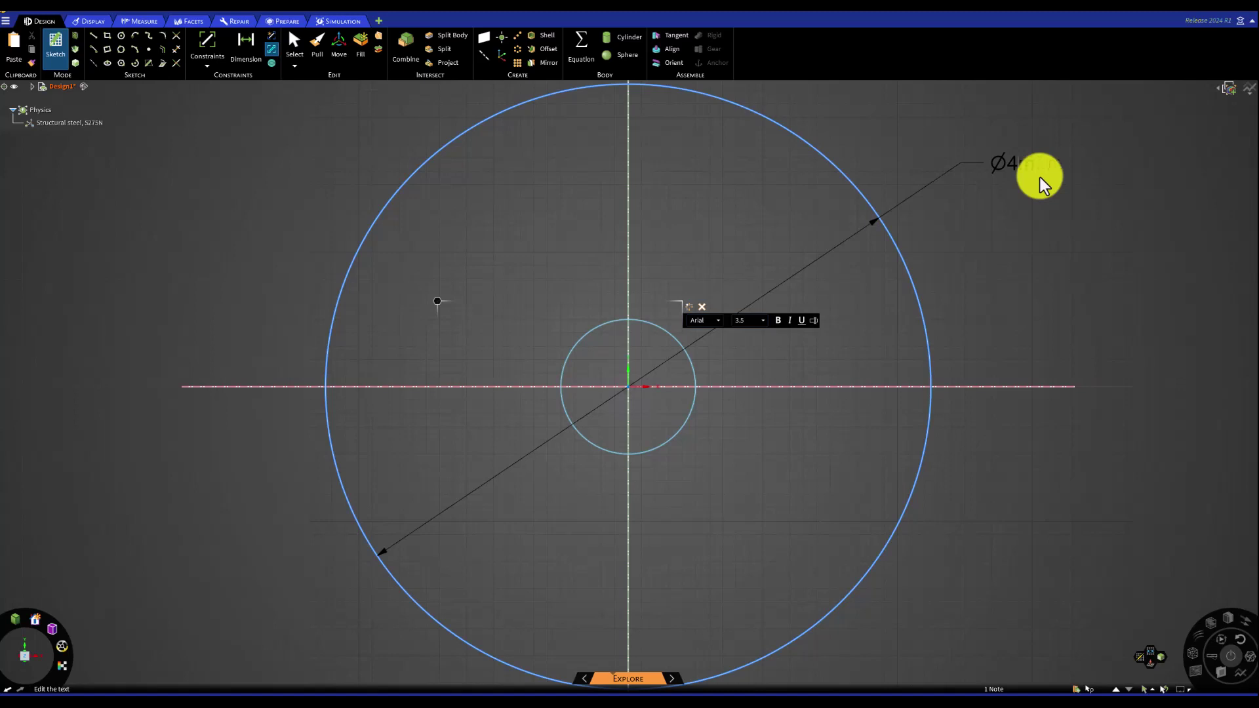
pyautogui.press('Return')
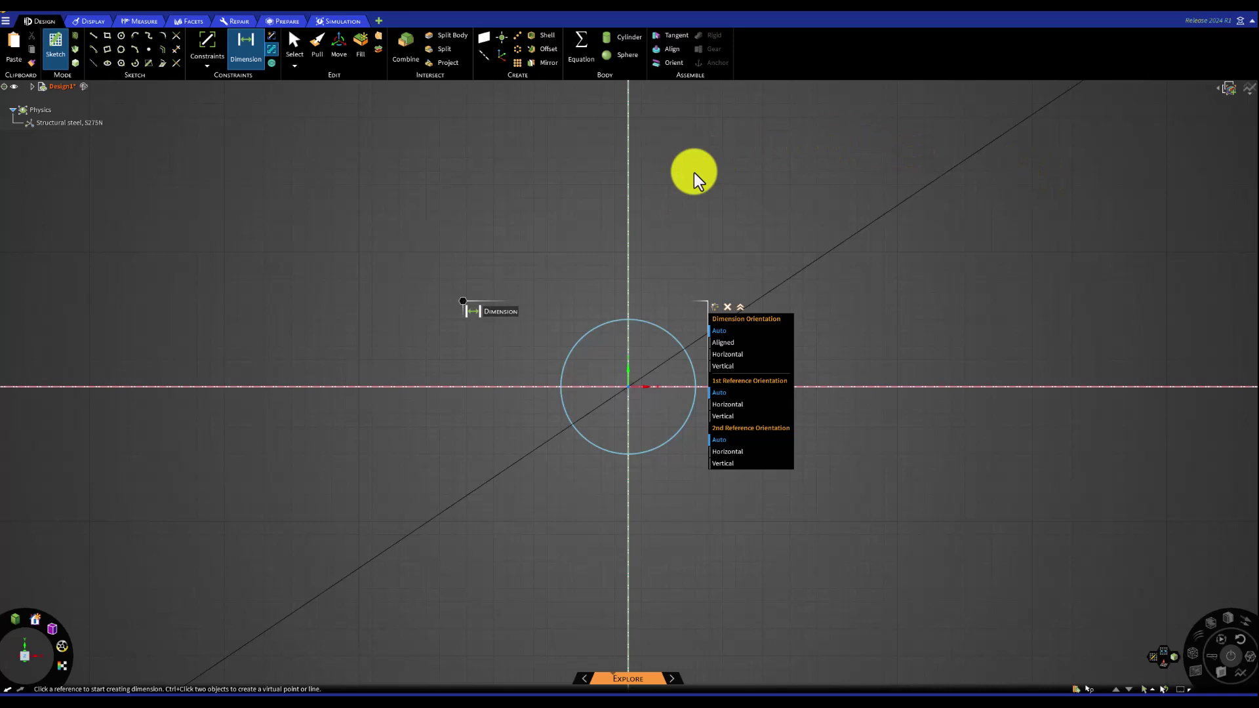
pyautogui.scroll(3, 535, 269)
pyautogui.scroll(-5, 715, 511)
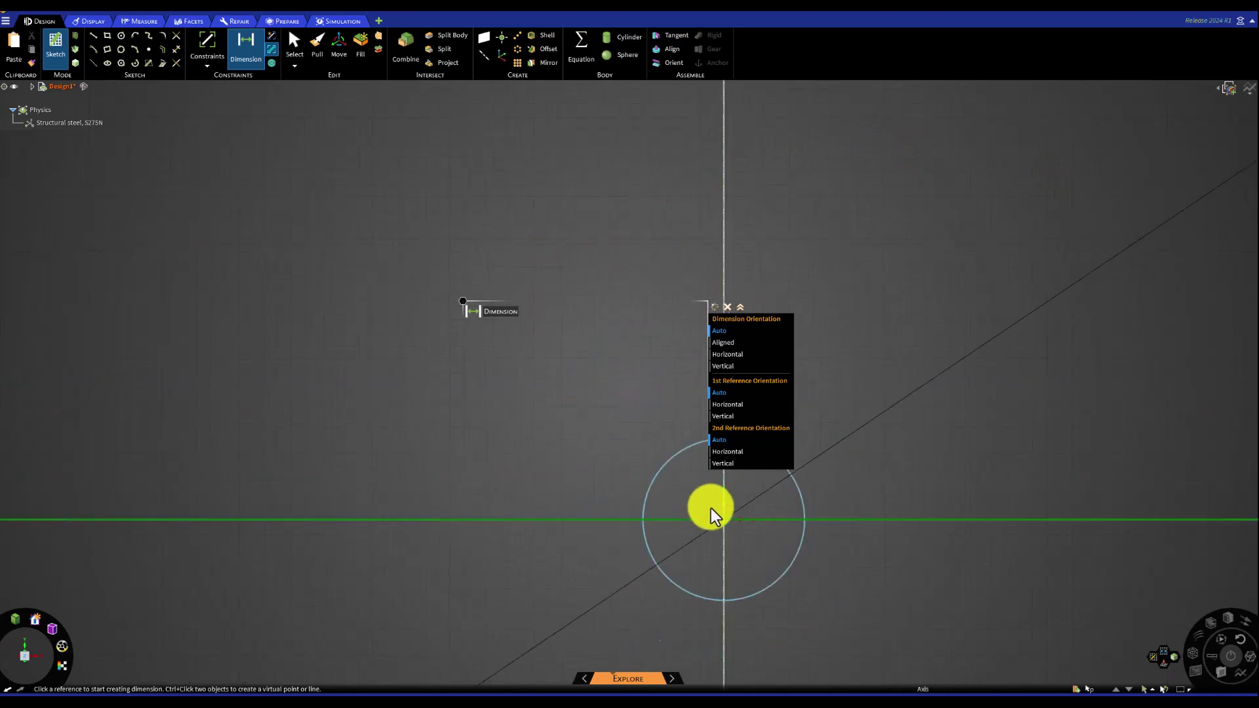
pyautogui.scroll(-2, 902, 590)
pyautogui.scroll(5, 904, 593)
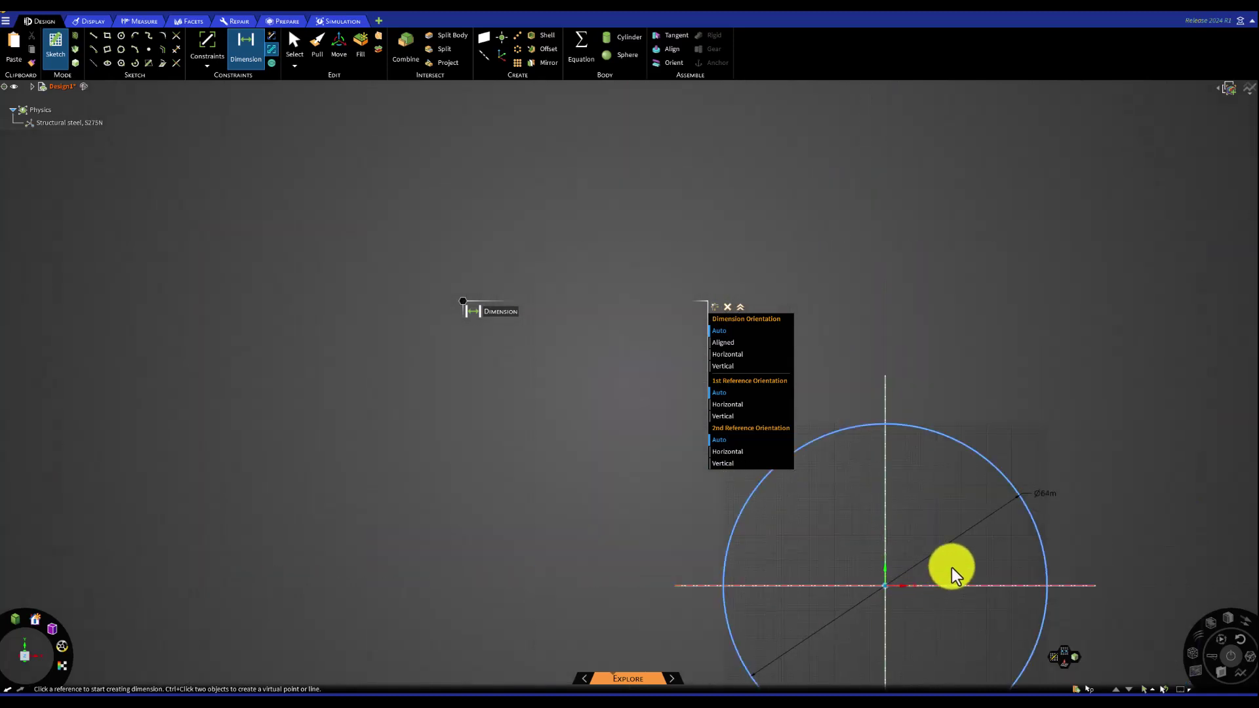
pyautogui.moveTo(950, 573)
pyautogui.keyDown('shift'); pyautogui.mouseDown(button='middle')
pyautogui.moveTo(862, 463)
pyautogui.moveTo(754, 393)
pyautogui.mouseUp(button='middle'); pyautogui.keyUp('shift')
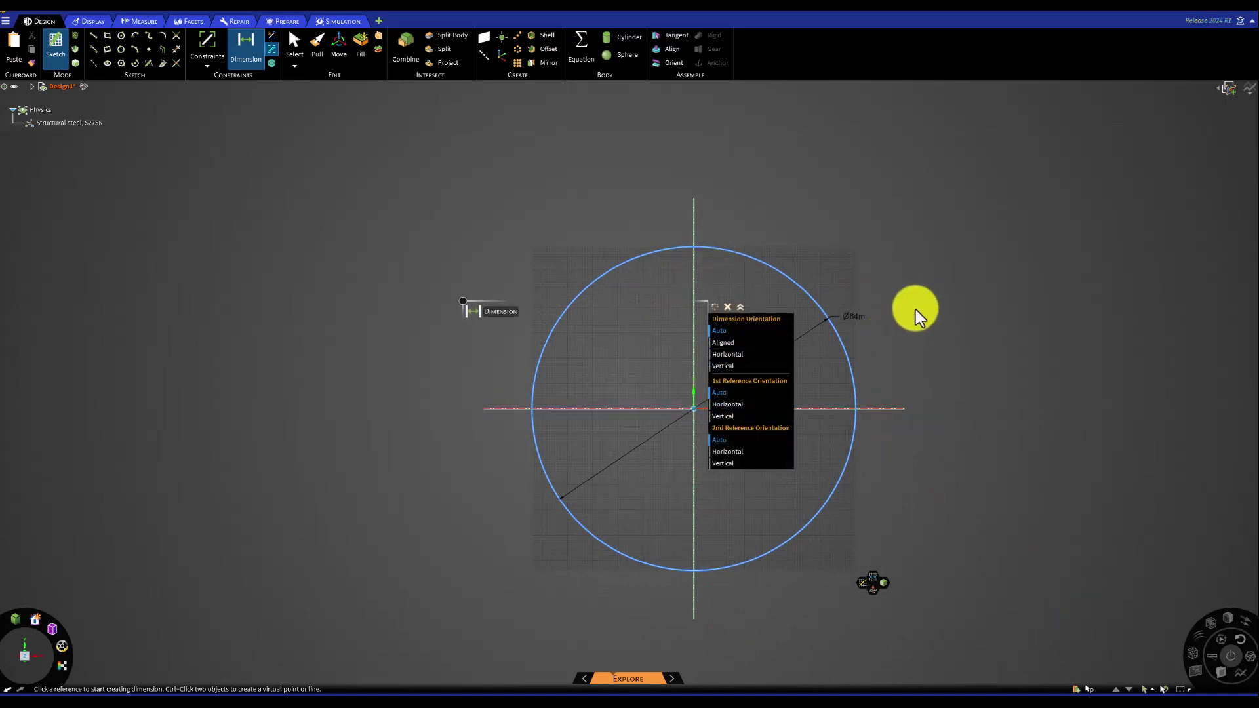
pyautogui.press('Escape')
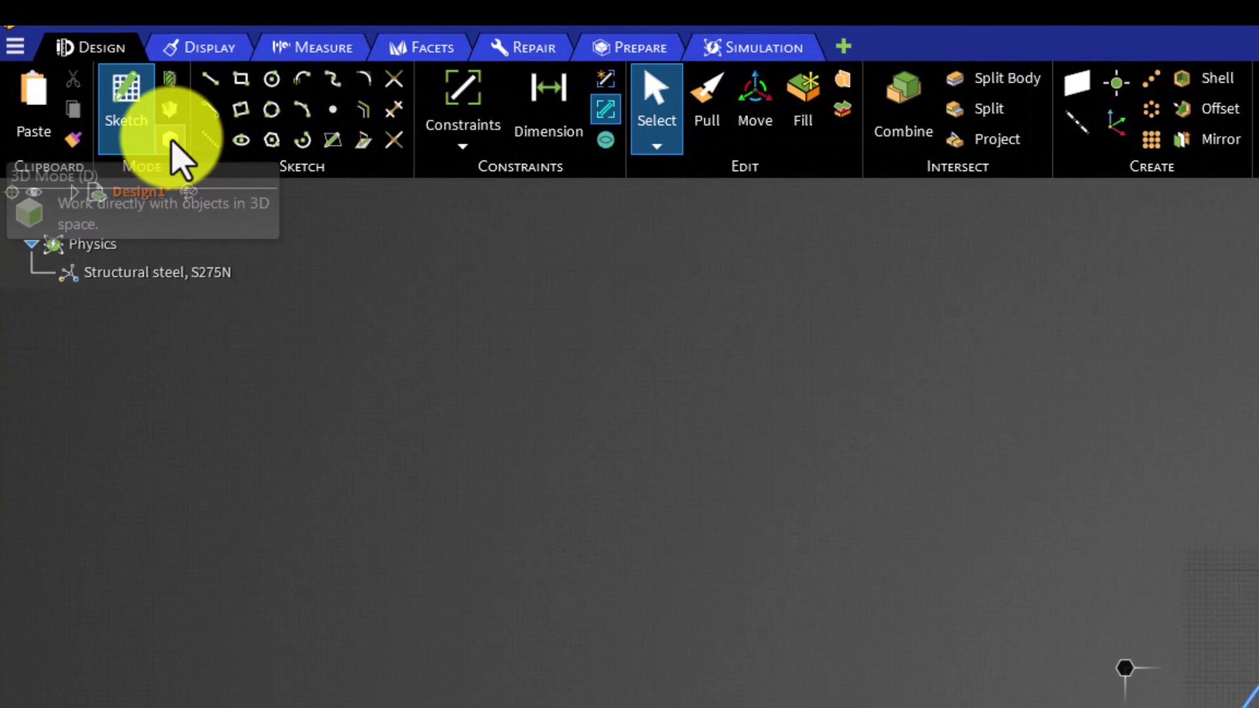
# Turn the closed sketch into a surface by switching to 3D mode, and expand the design to list its bodies
pyautogui.click(171, 140)
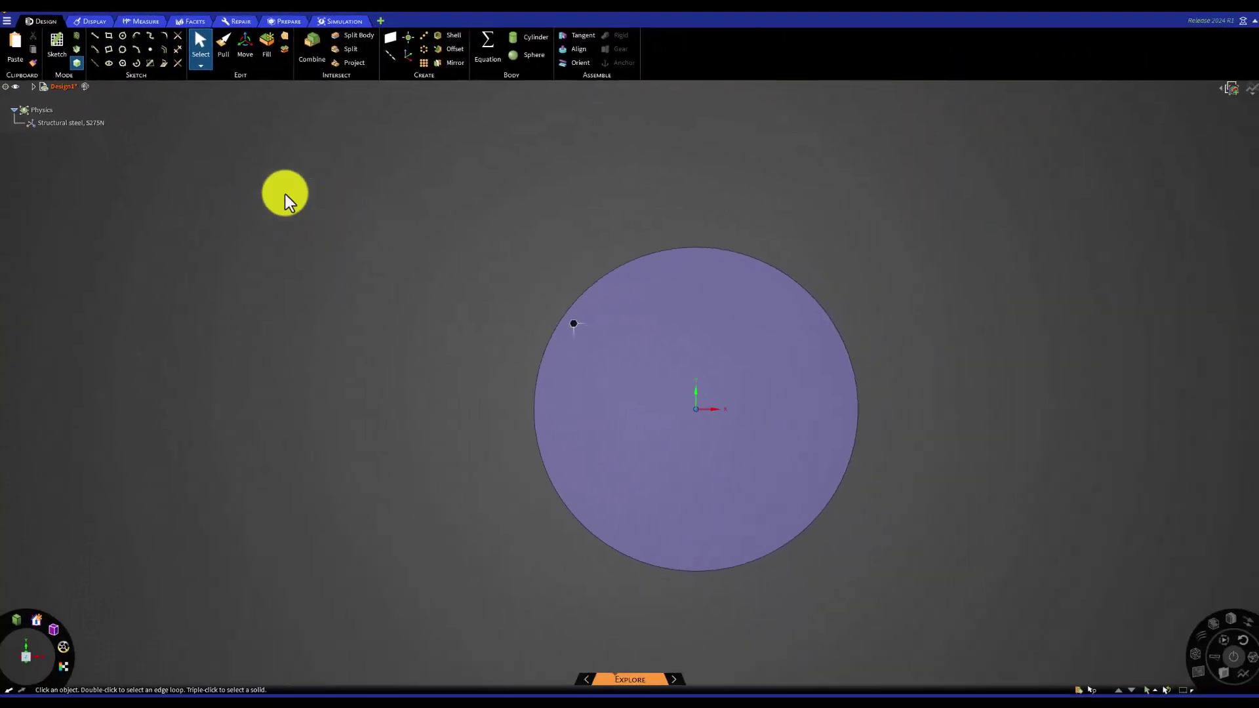
pyautogui.click(33, 86)
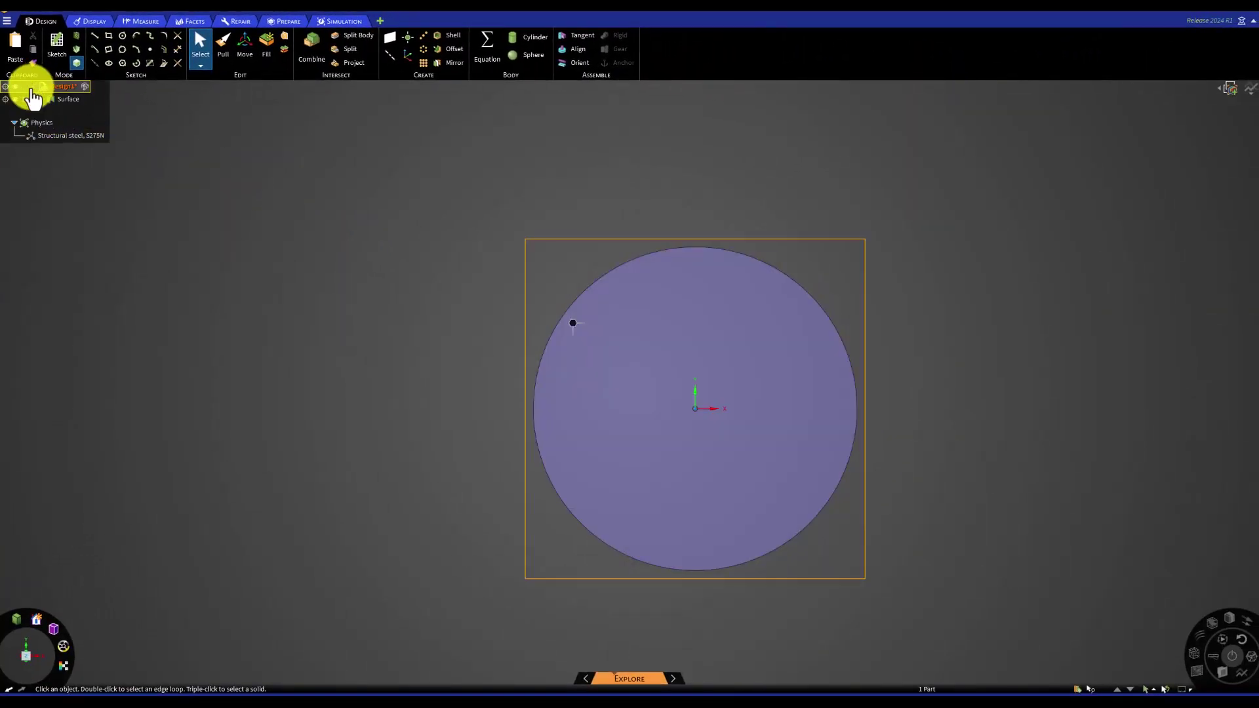
pyautogui.click(81, 101)
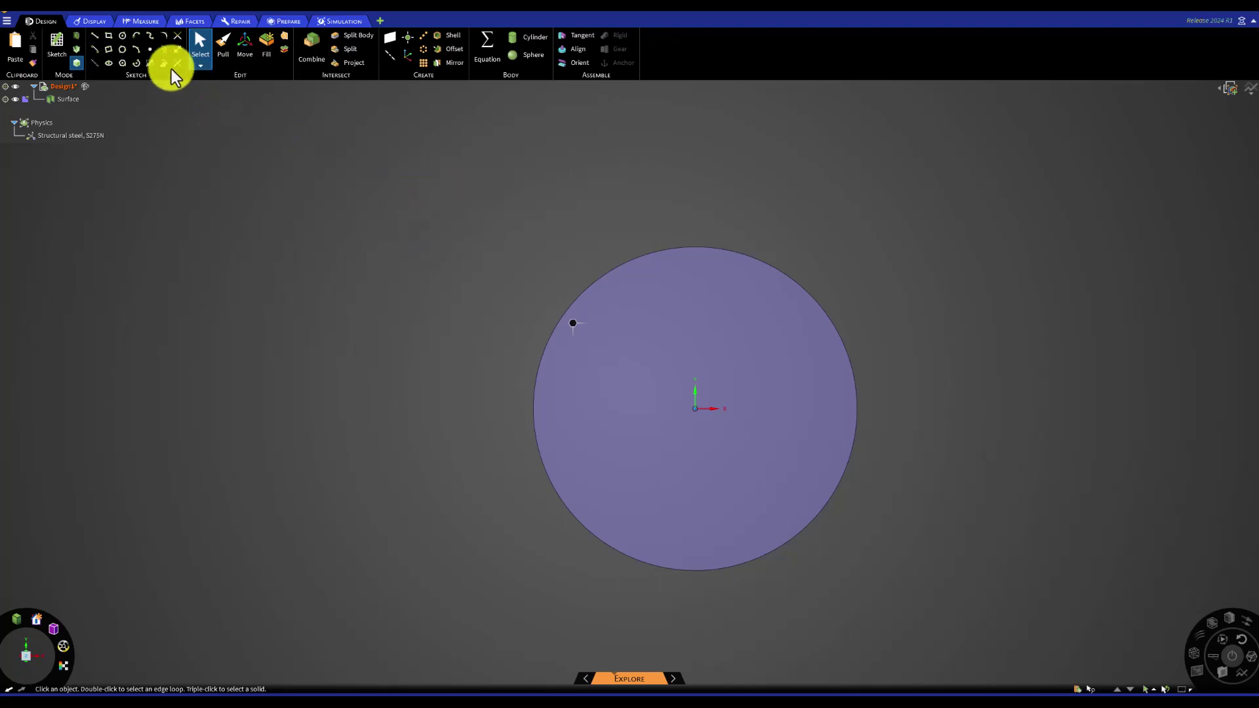
# Sketch a vertical line through the origin on the surface's plane, spanning the outer circle from its topmost to its bottommost point
pyautogui.click(57, 43)
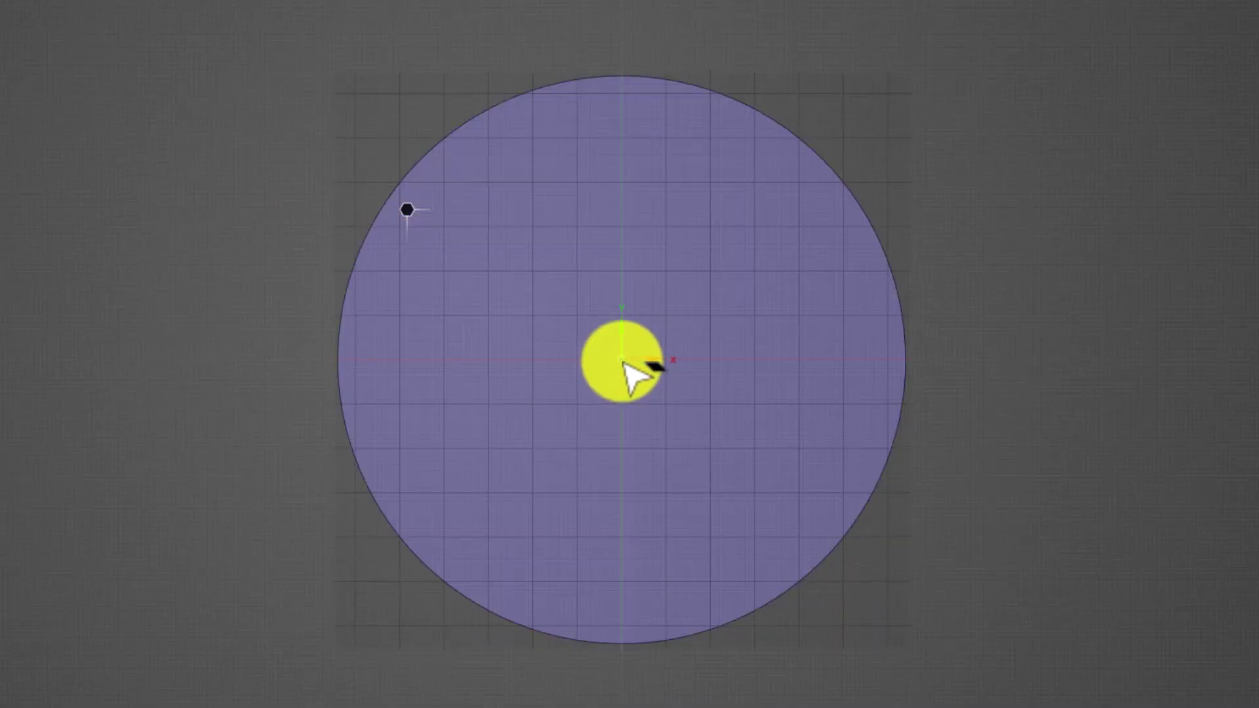
pyautogui.click(625, 366)
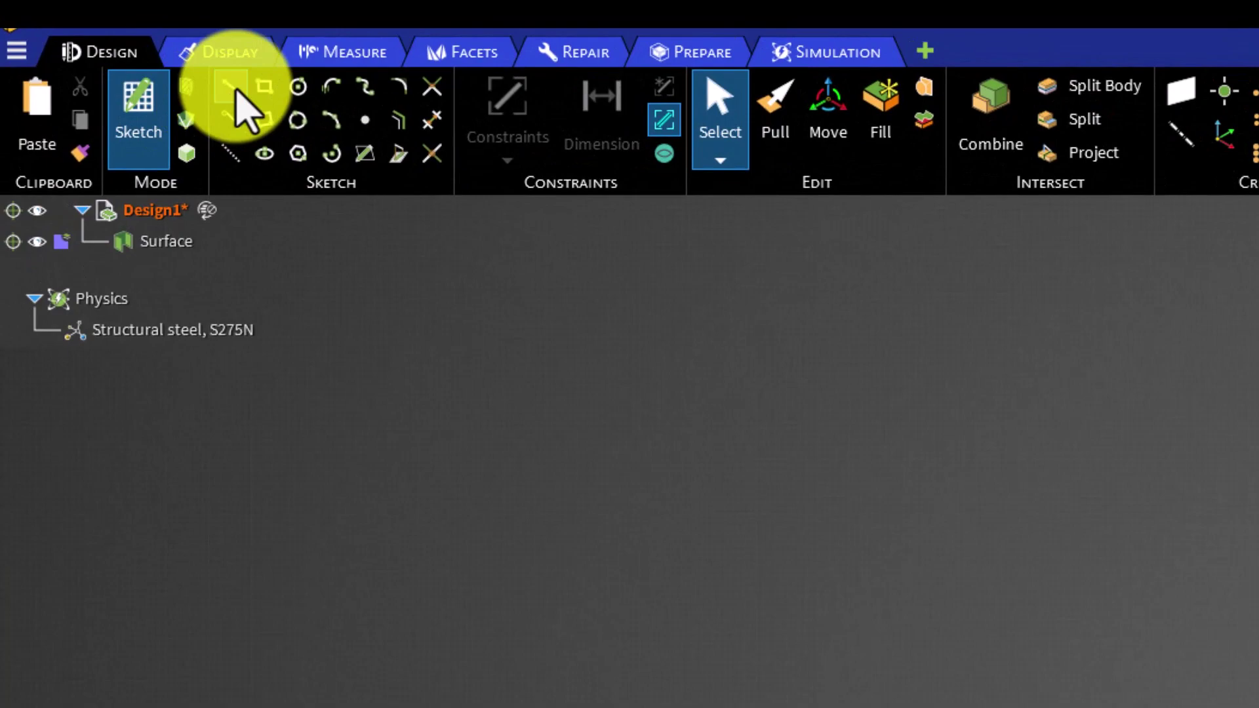
pyautogui.click(95, 37)
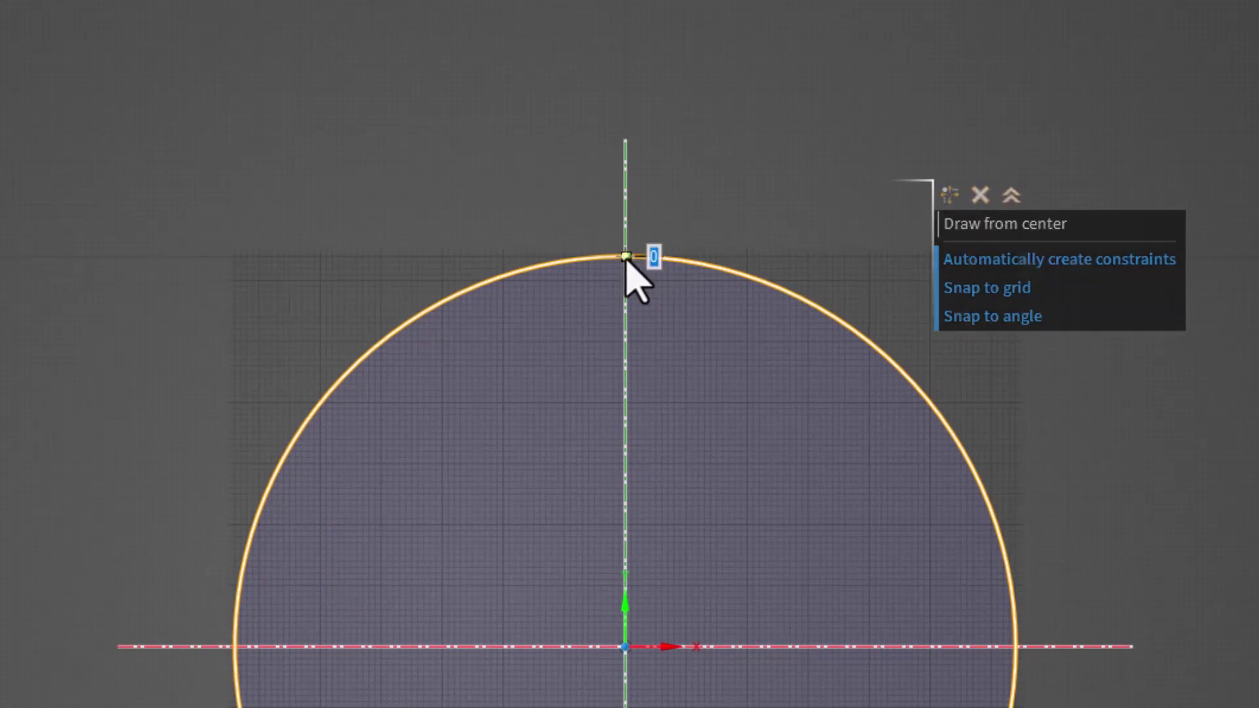
pyautogui.click(626, 257)
pyautogui.click(821, 707)
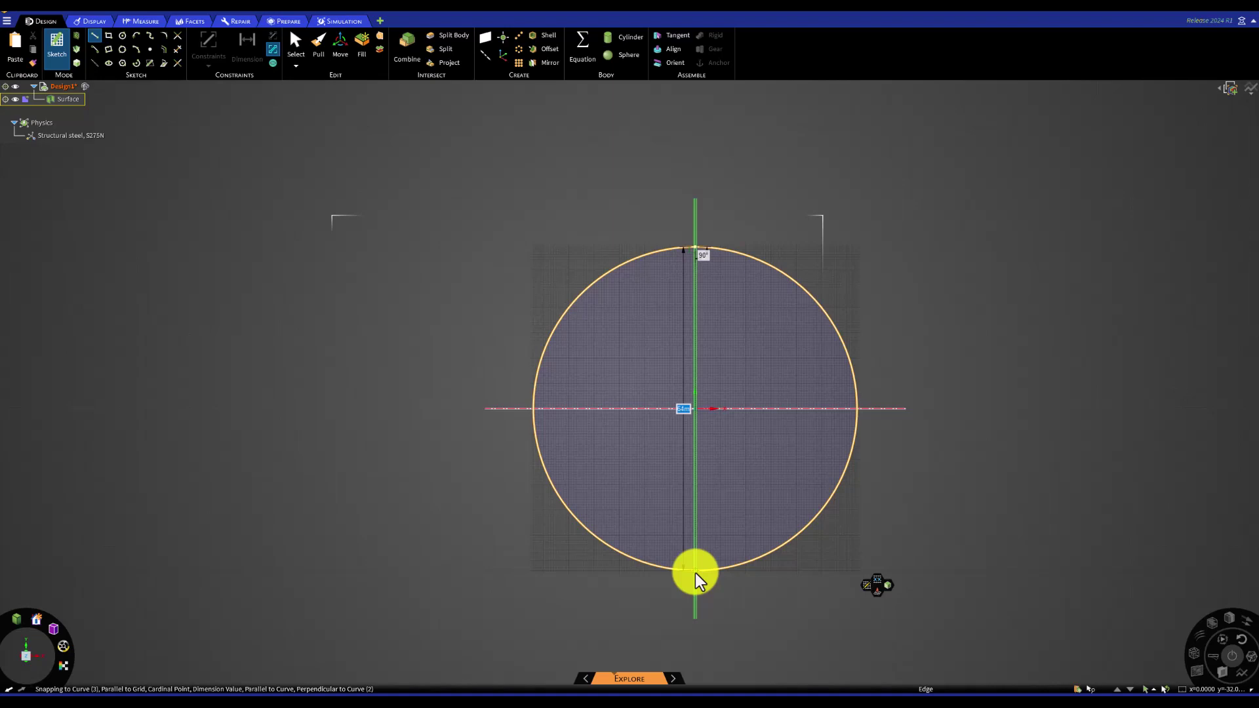
pyautogui.click(696, 571)
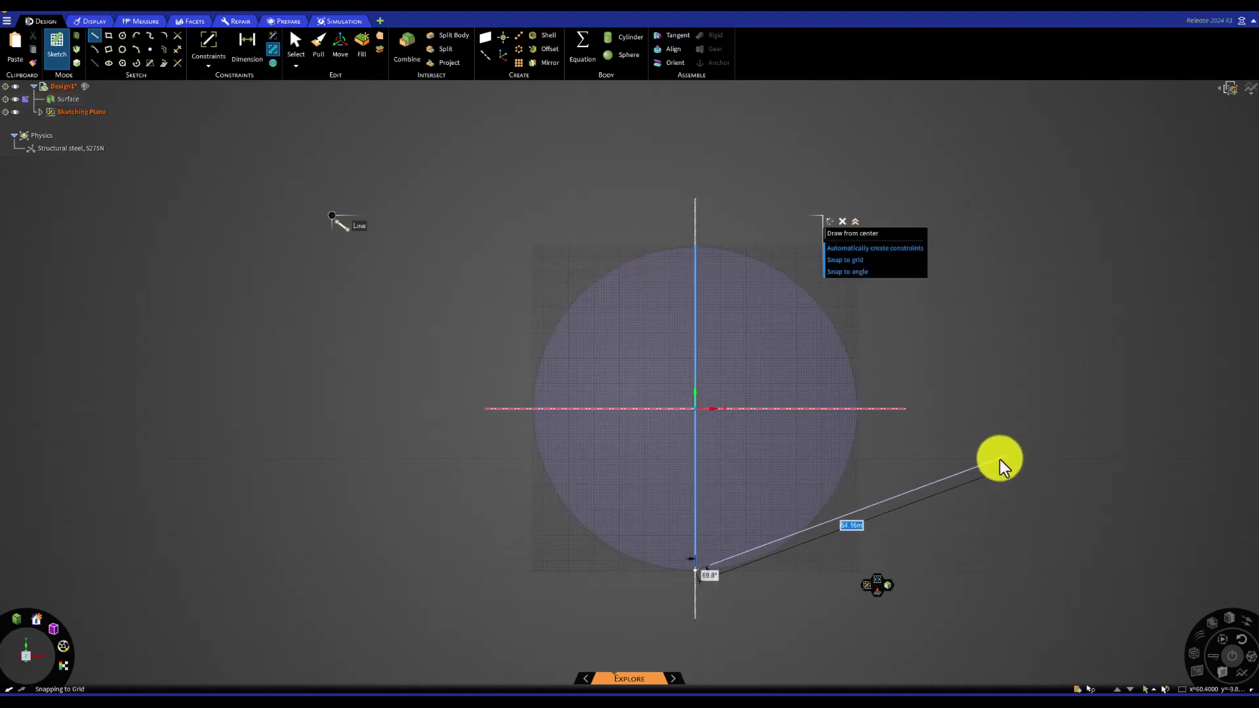
pyautogui.press('Escape')
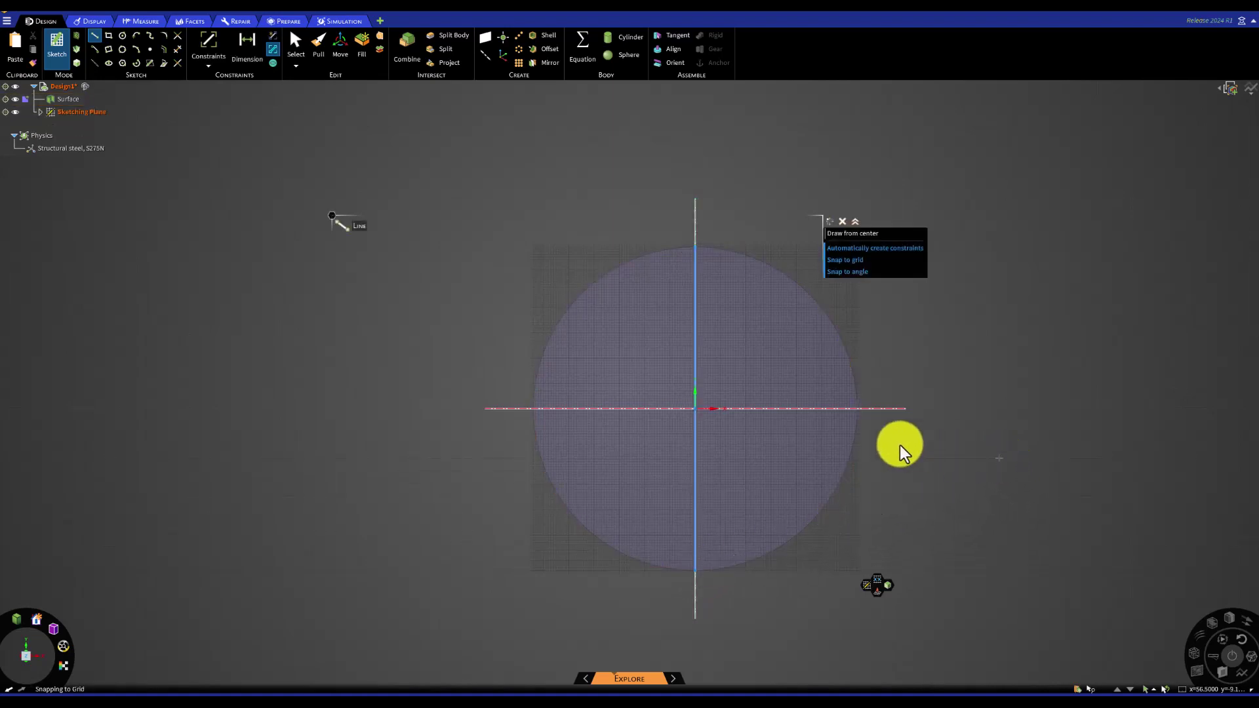
# Split the vertical line at the small inner circle and delete the portion lying inside the hole
pyautogui.scroll(3, 697, 410)
pyautogui.scroll(4, 703, 420)
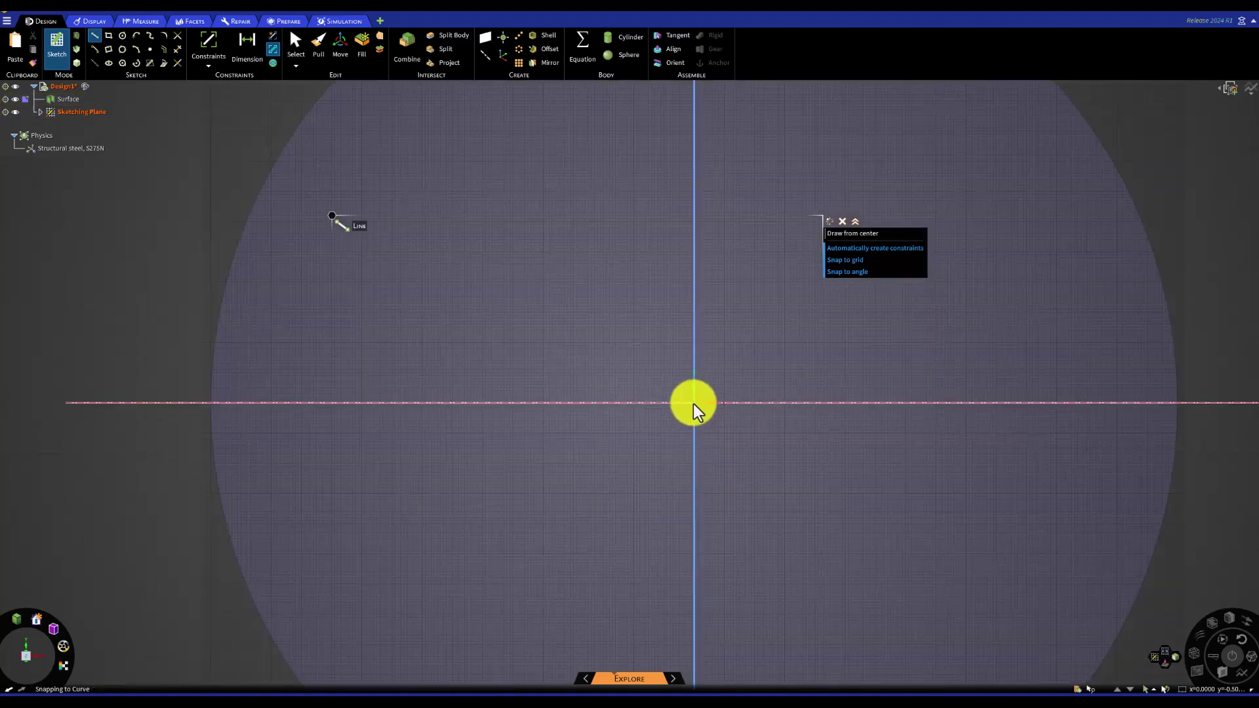
pyautogui.scroll(1, 694, 411)
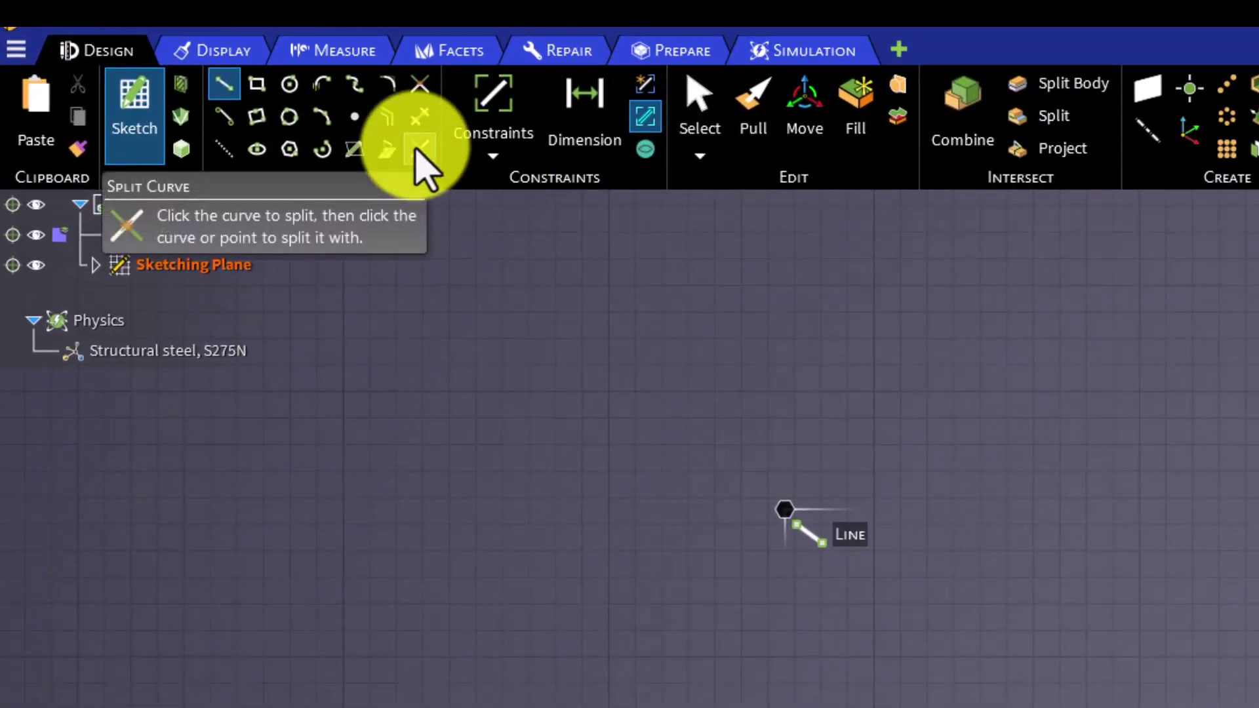
pyautogui.click(418, 149)
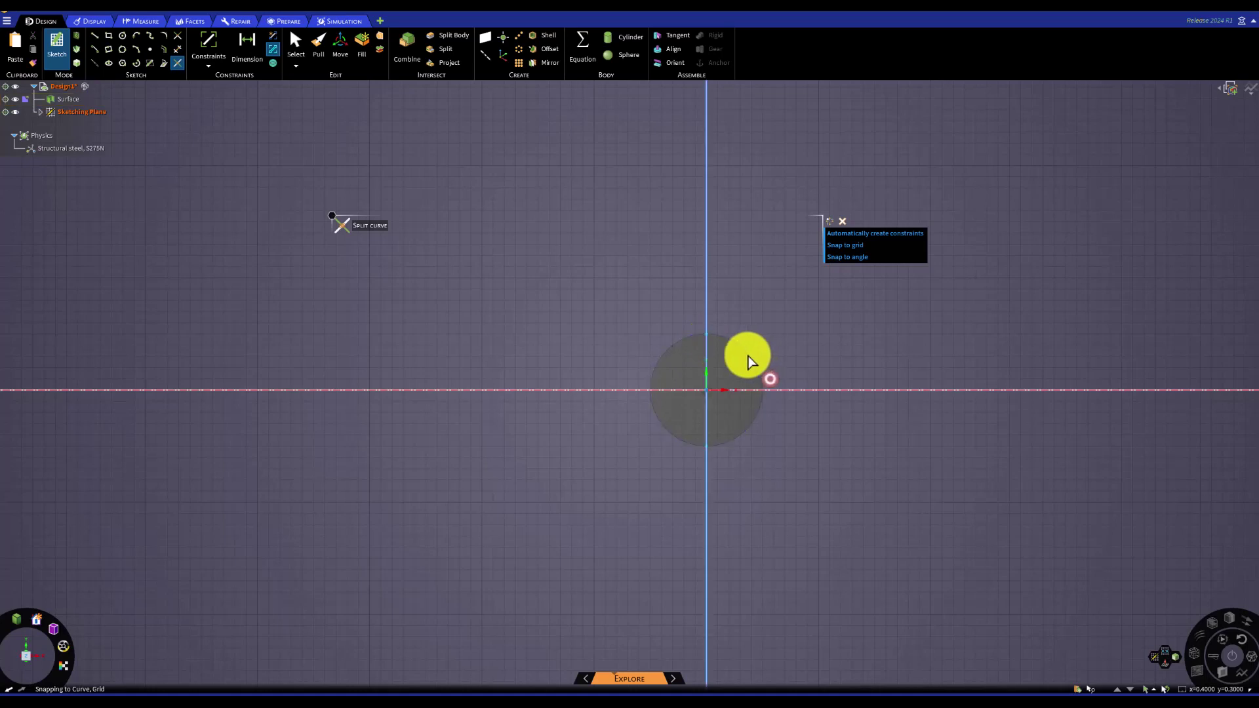
pyautogui.rightClick(706, 348)
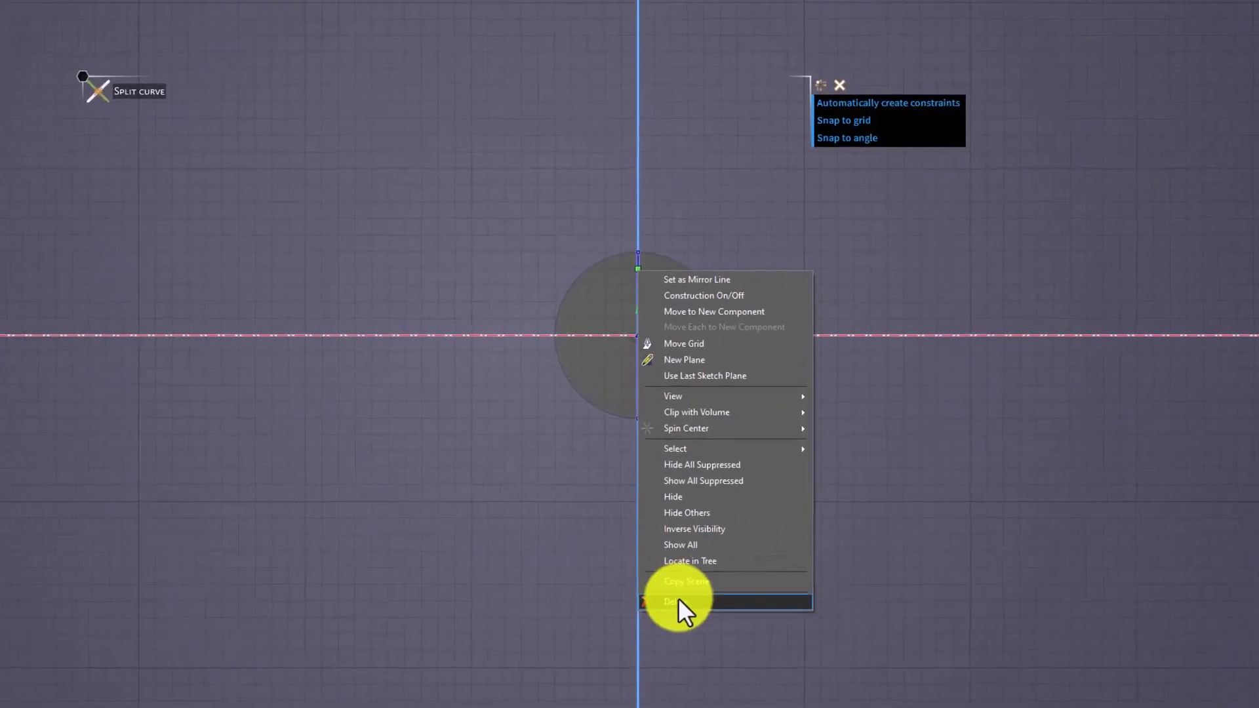
pyautogui.click(678, 602)
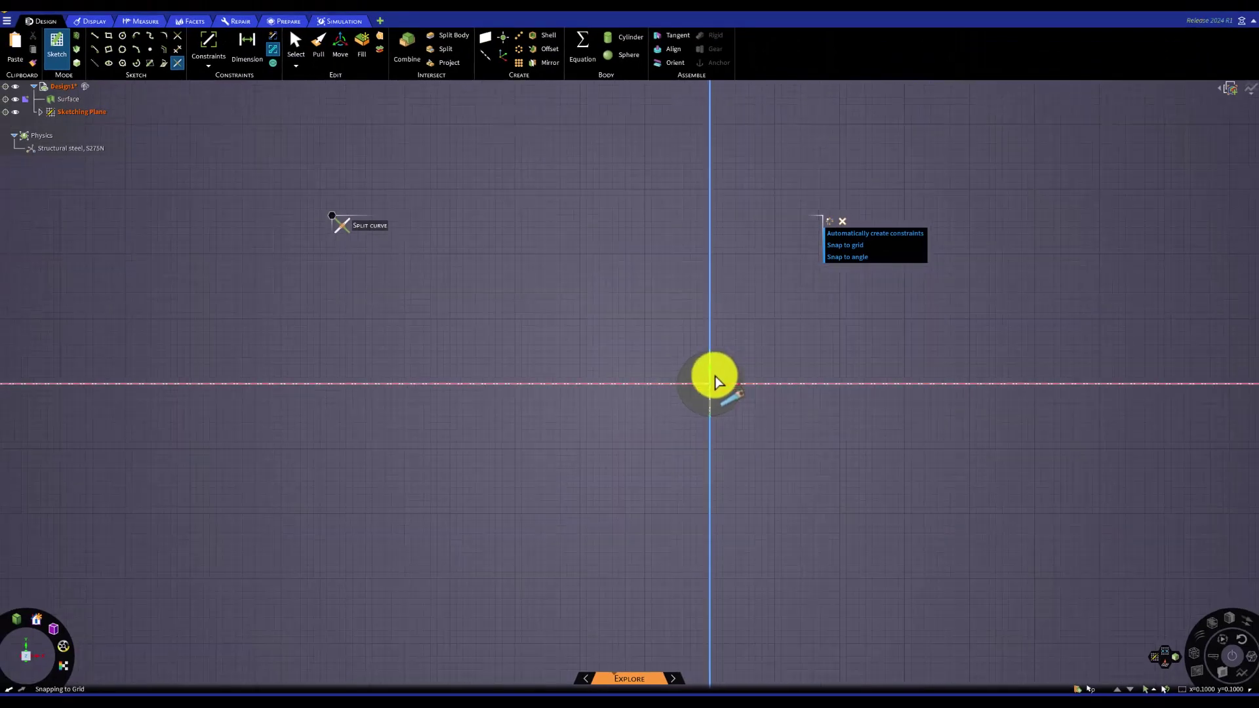
# Return to 3D mode and briefly hide the sketched curves to compare them with the surface
pyautogui.scroll(-5, 787, 369)
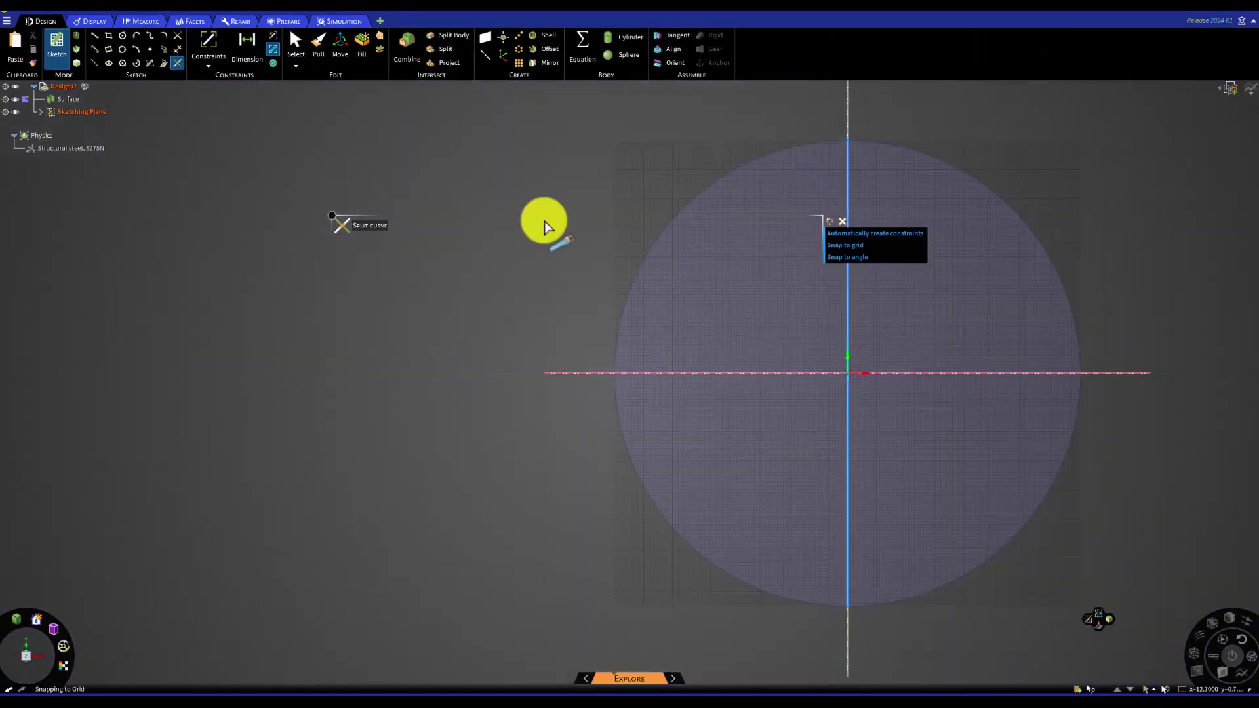
pyautogui.click(76, 63)
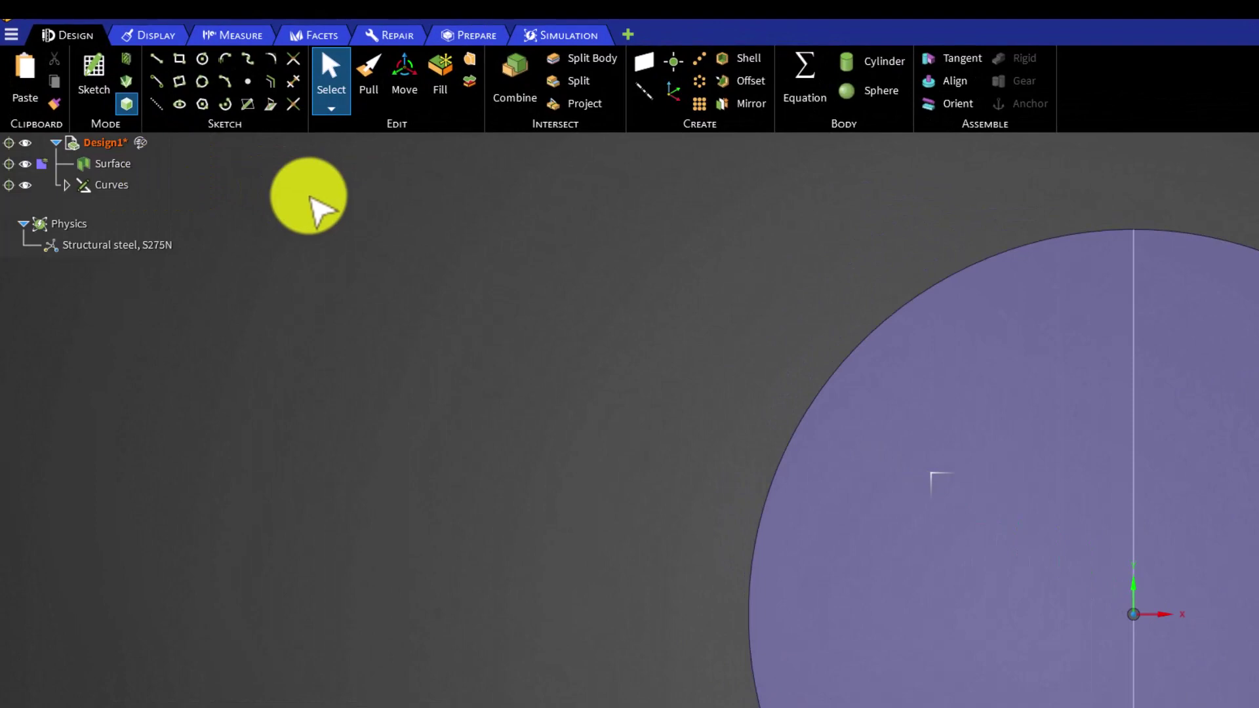
pyautogui.click(25, 185)
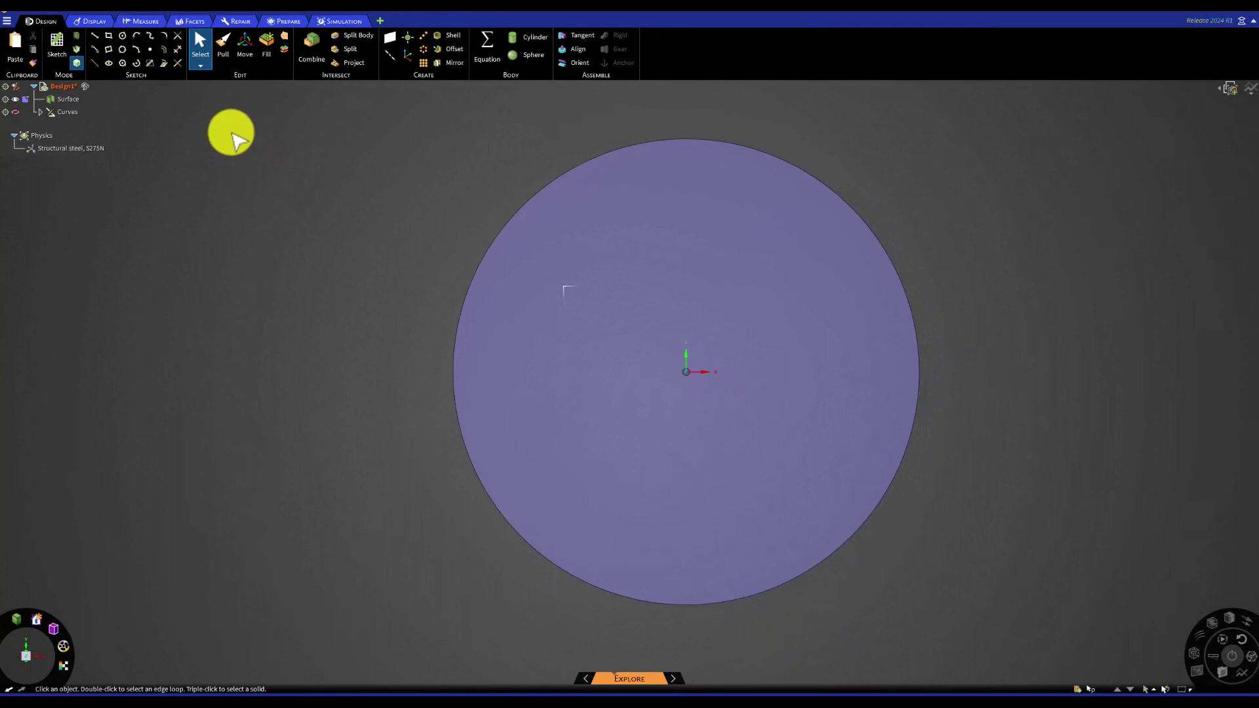
pyautogui.click(15, 112)
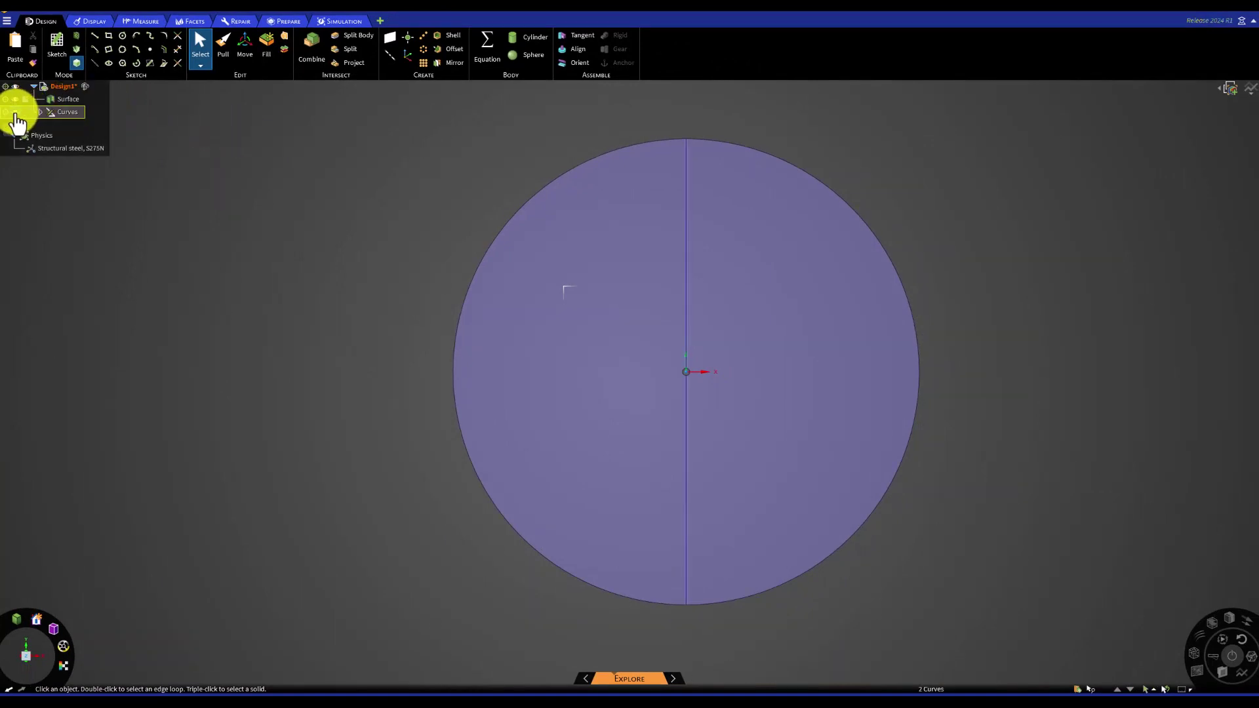
pyautogui.click(247, 132)
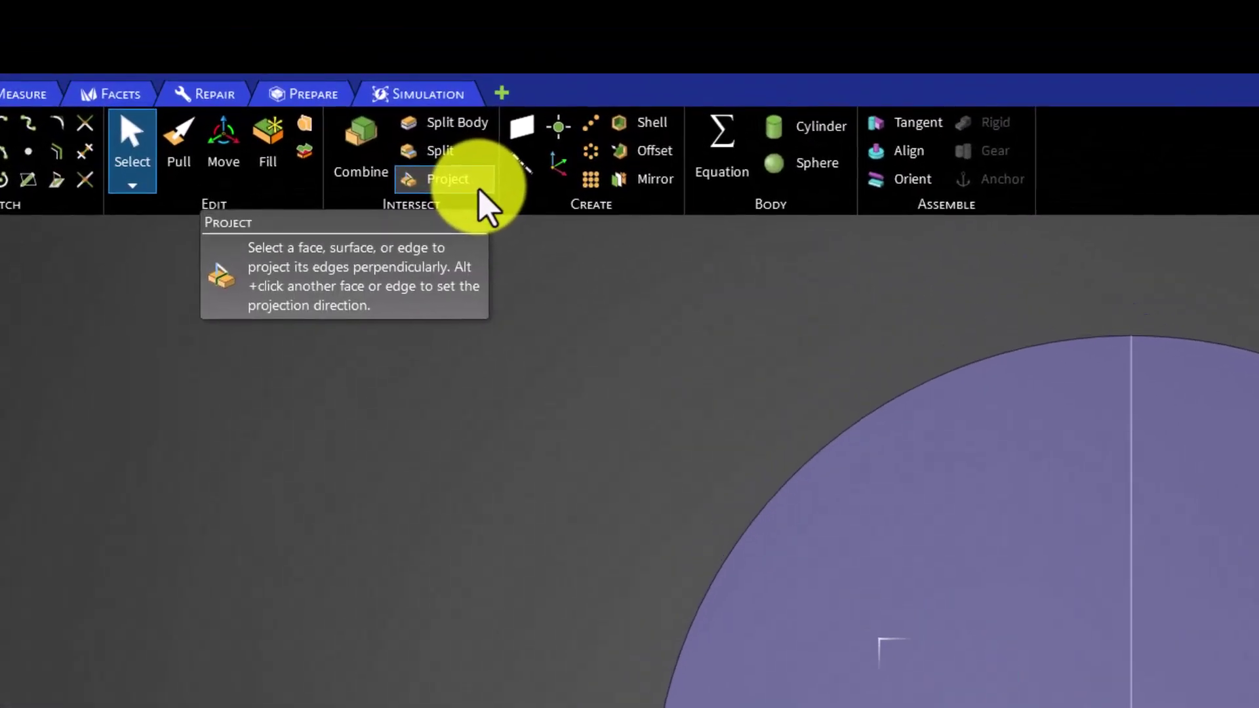
# Project the two vertical line segments onto the circular surface so they divide its face into two halves
pyautogui.click(479, 190)
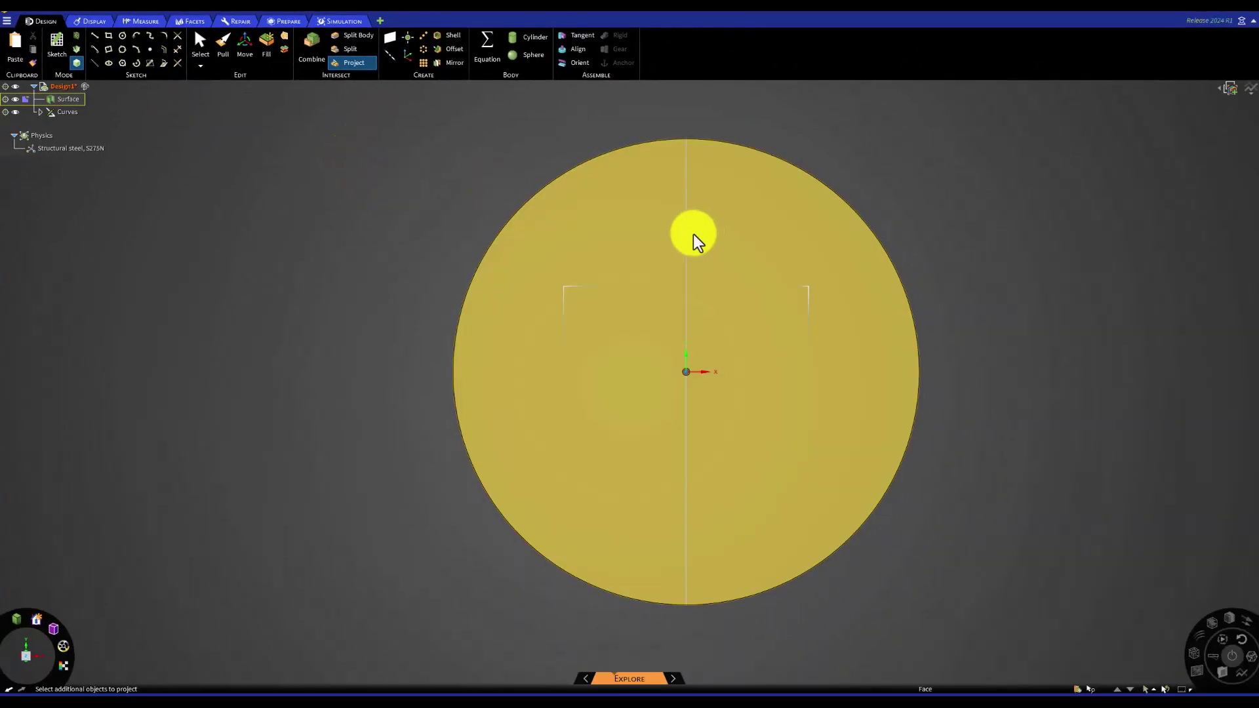
pyautogui.click(686, 235)
pyautogui.click(687, 393)
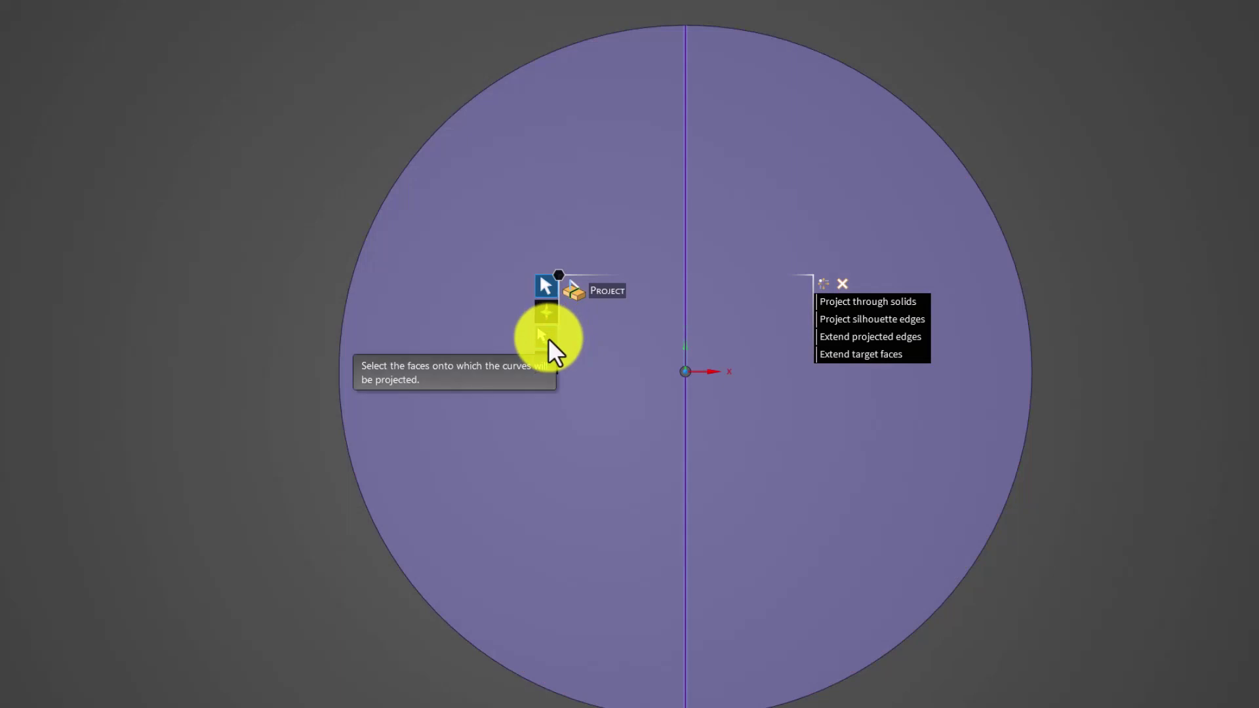
pyautogui.click(546, 337)
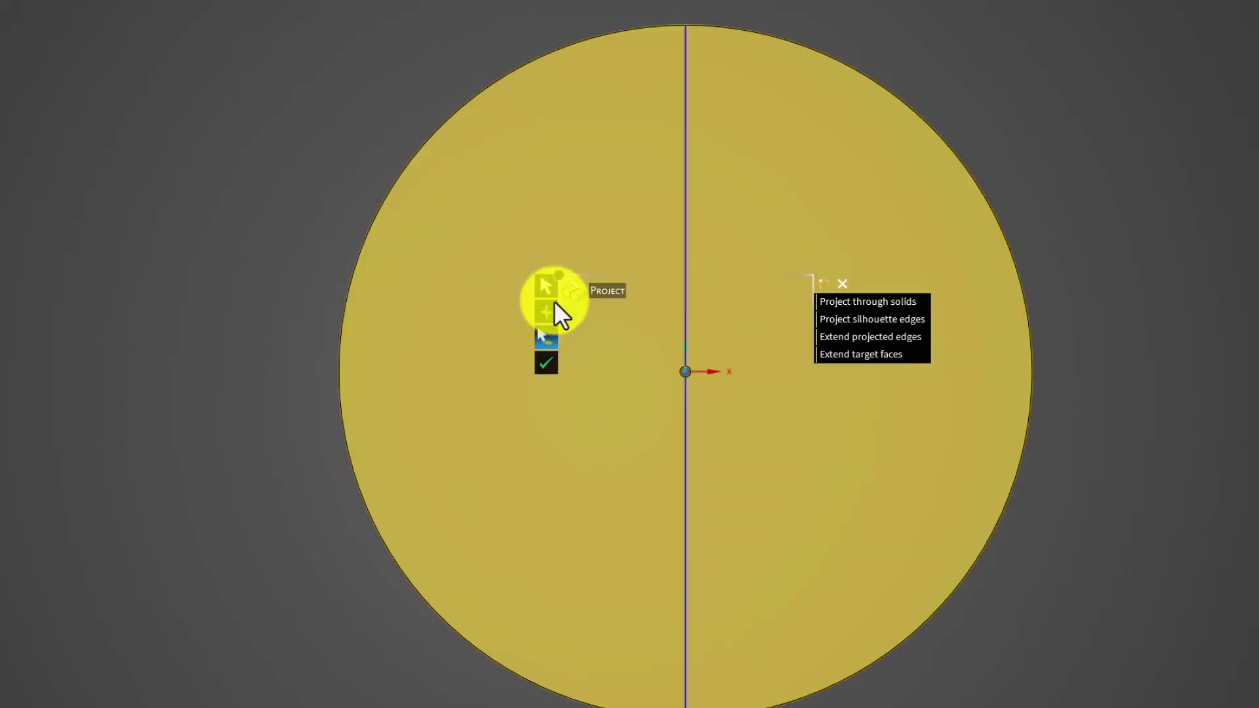
pyautogui.click(634, 181)
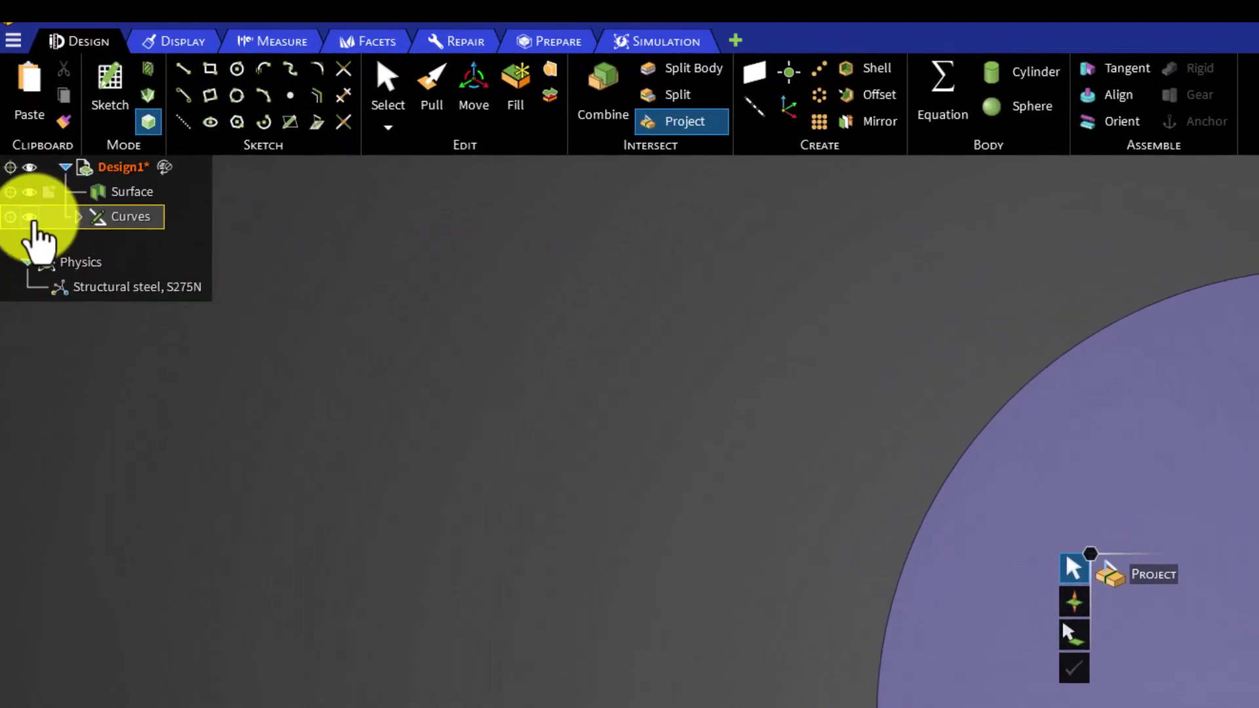
# Hide the Curves group, exclude it from the simulation, and leave the Project tool
pyautogui.click(29, 217)
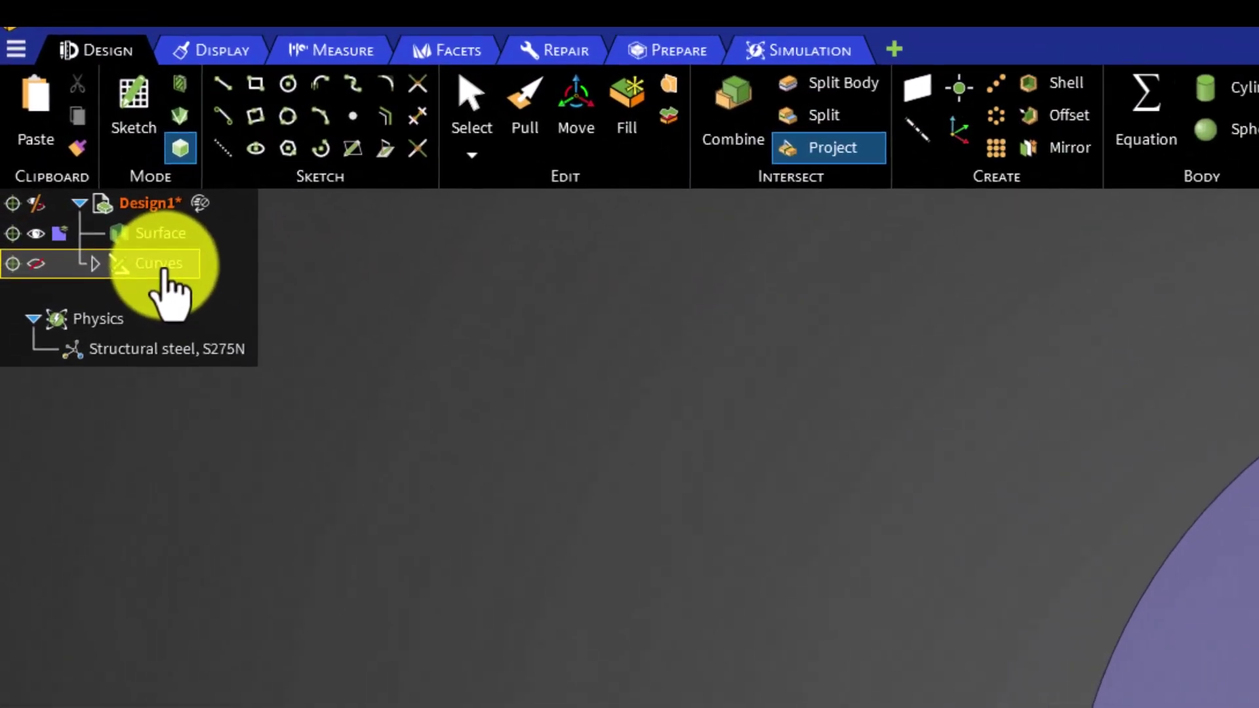
pyautogui.rightClick(68, 113)
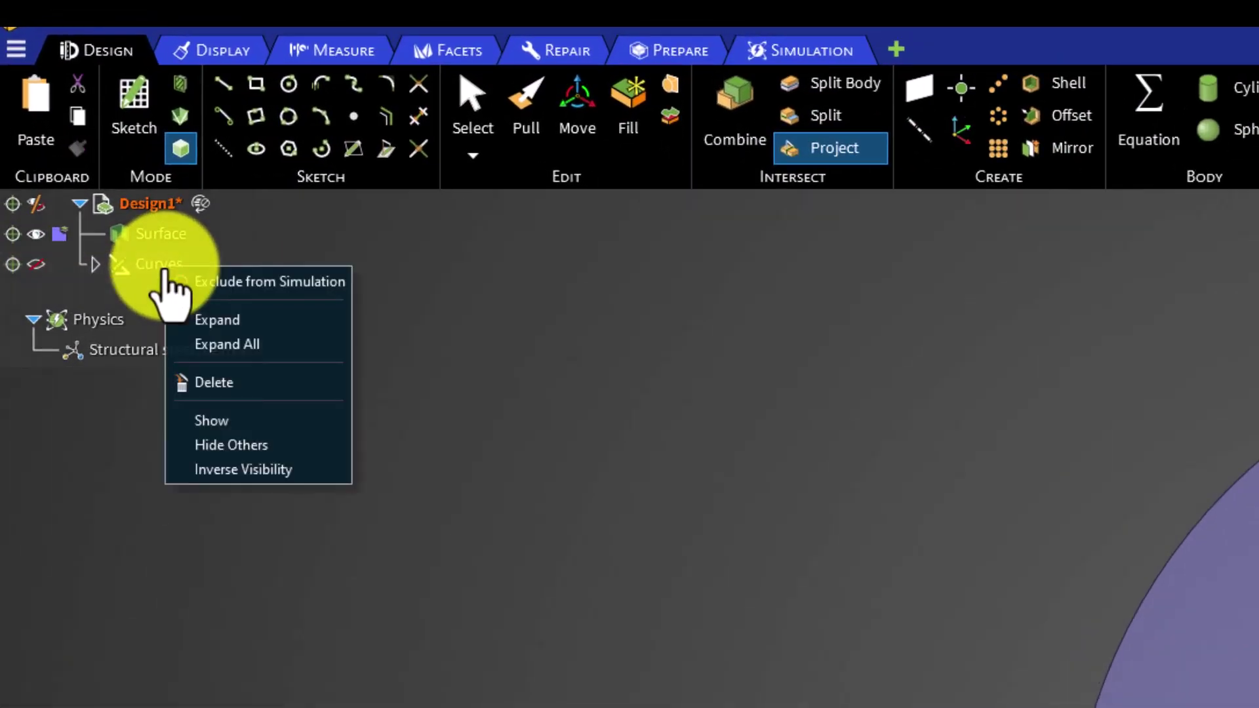
pyautogui.click(264, 284)
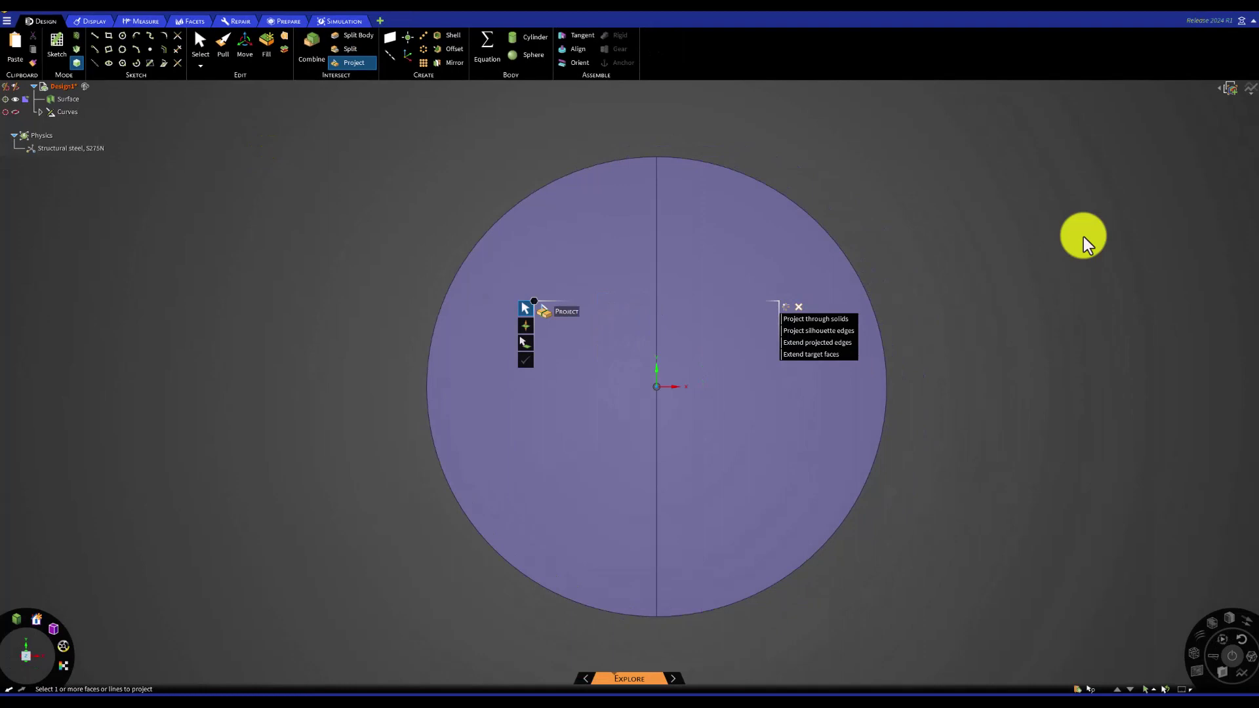
pyautogui.press('Escape')
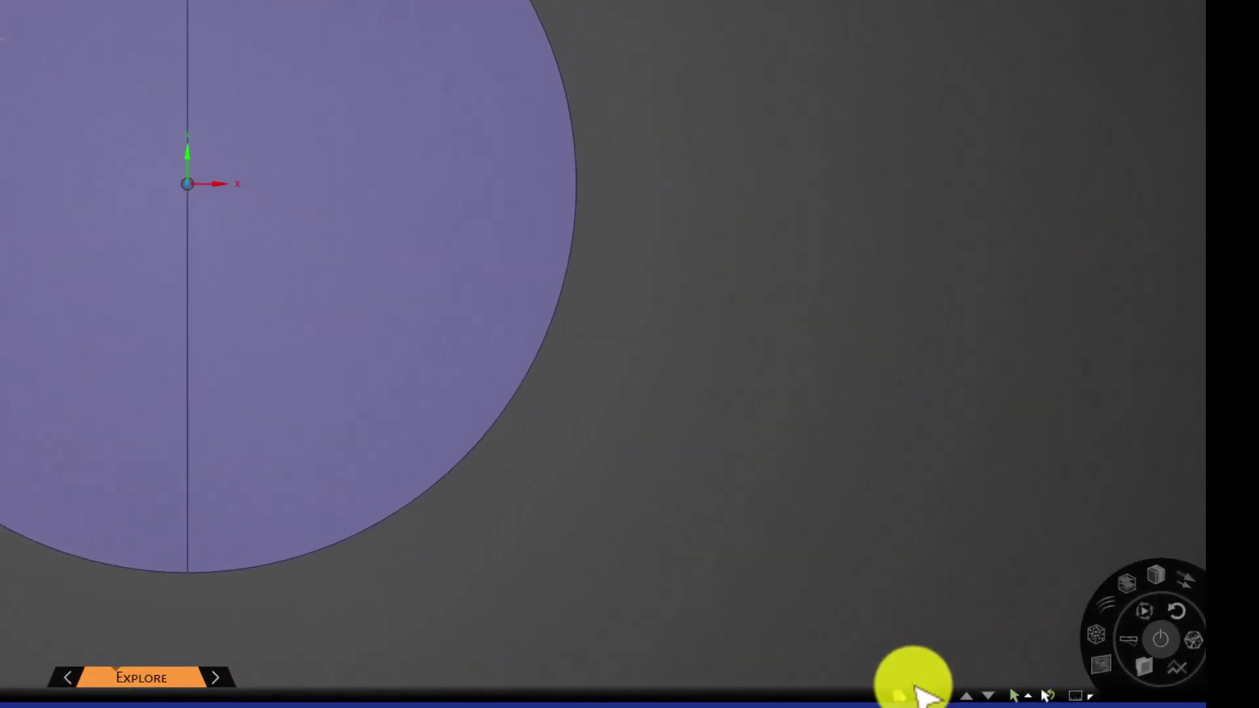
# Create a named selection called farfield1 from the left half of the outer circular edge
pyautogui.click(901, 693)
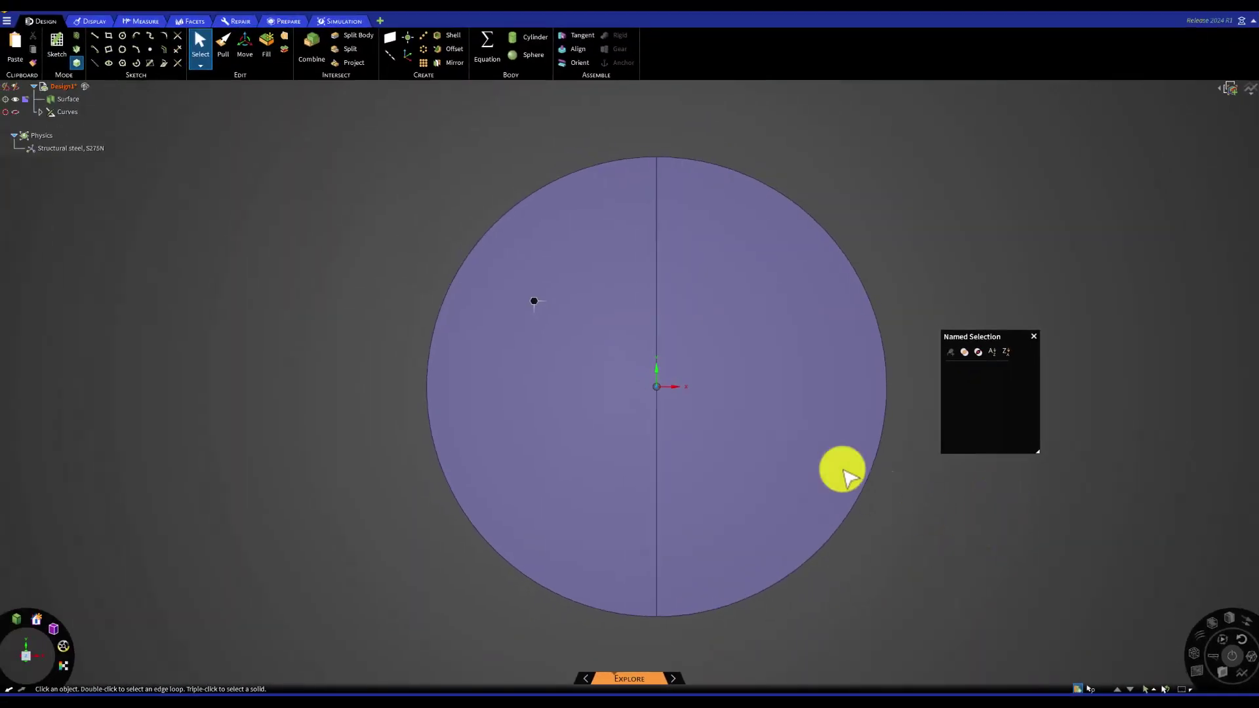
pyautogui.click(443, 310)
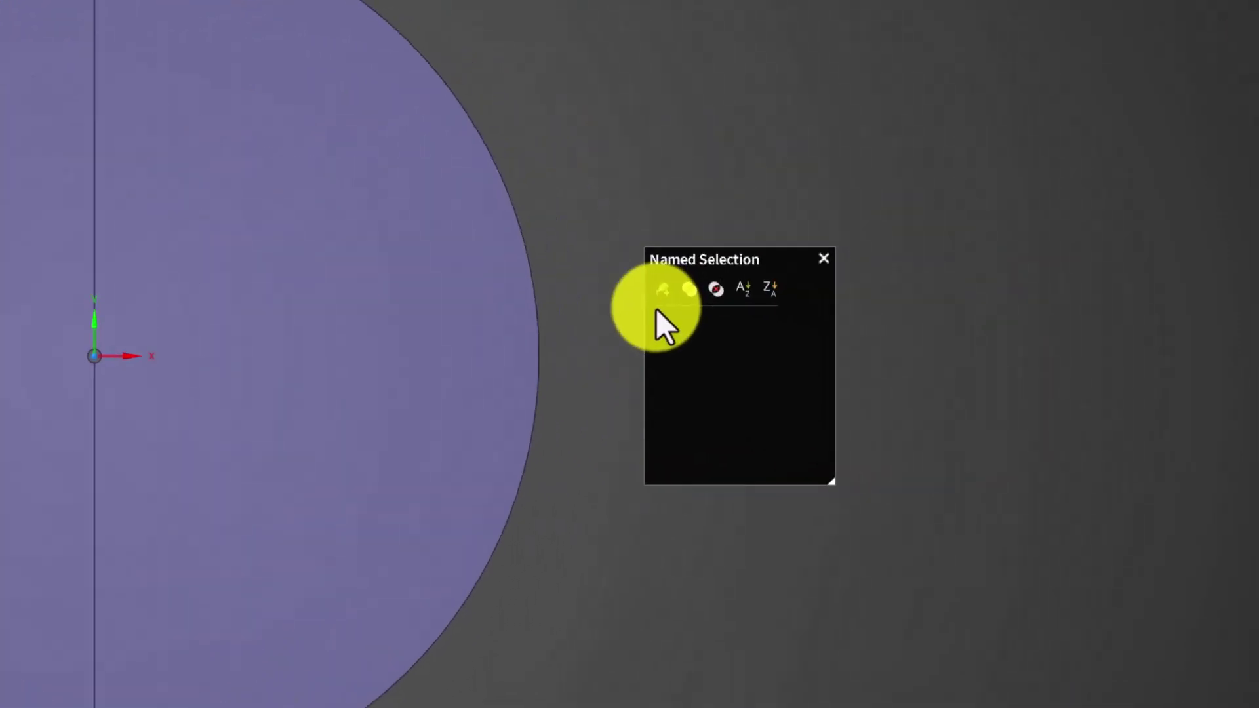
pyautogui.click(663, 289)
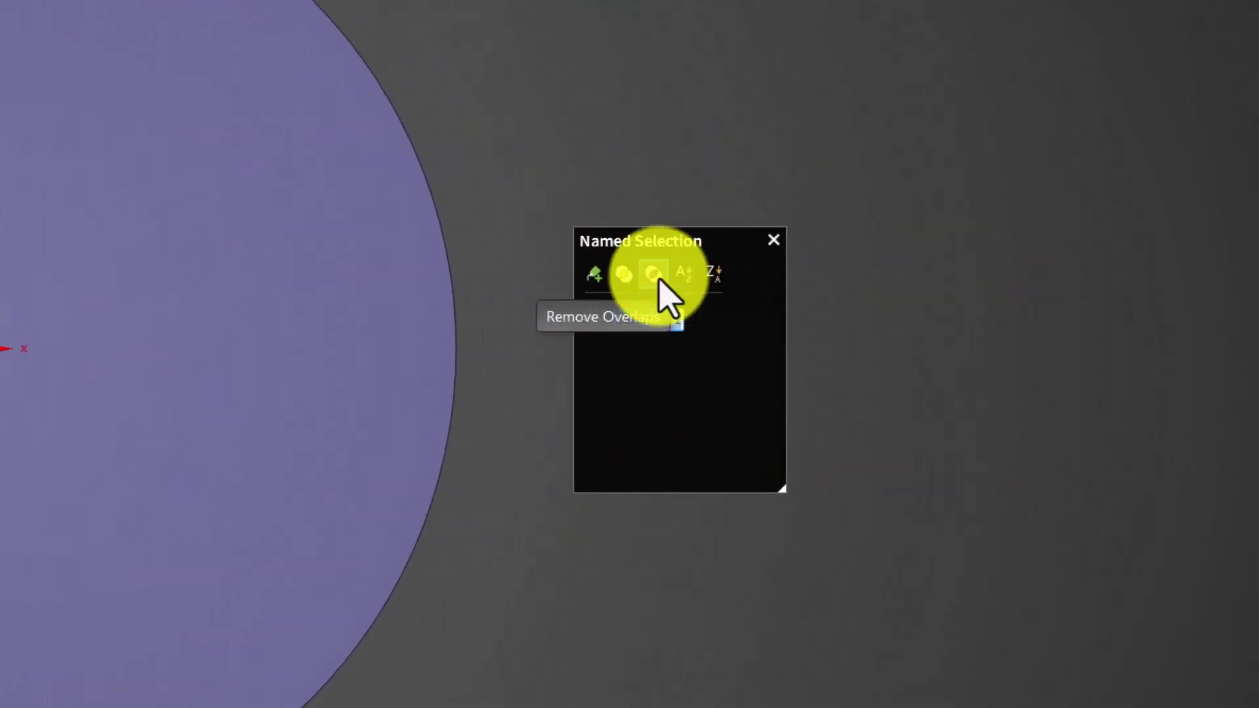
pyautogui.write('farfield1')
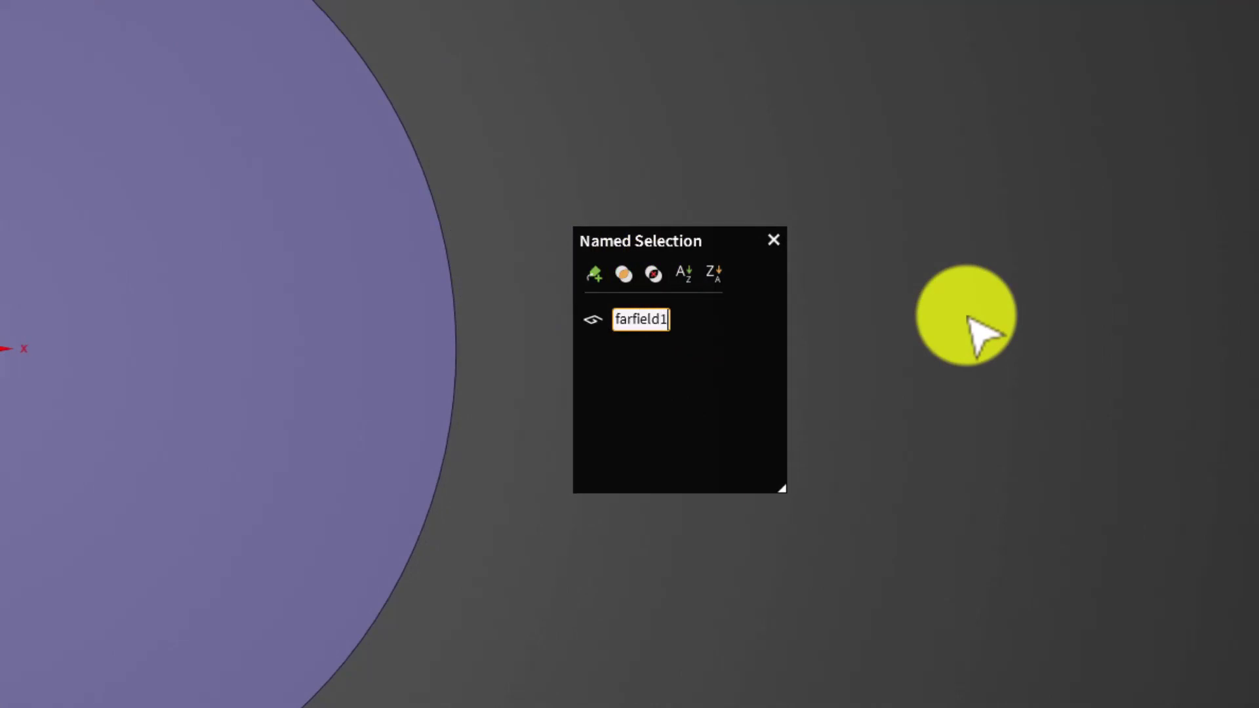
pyautogui.press('Return')
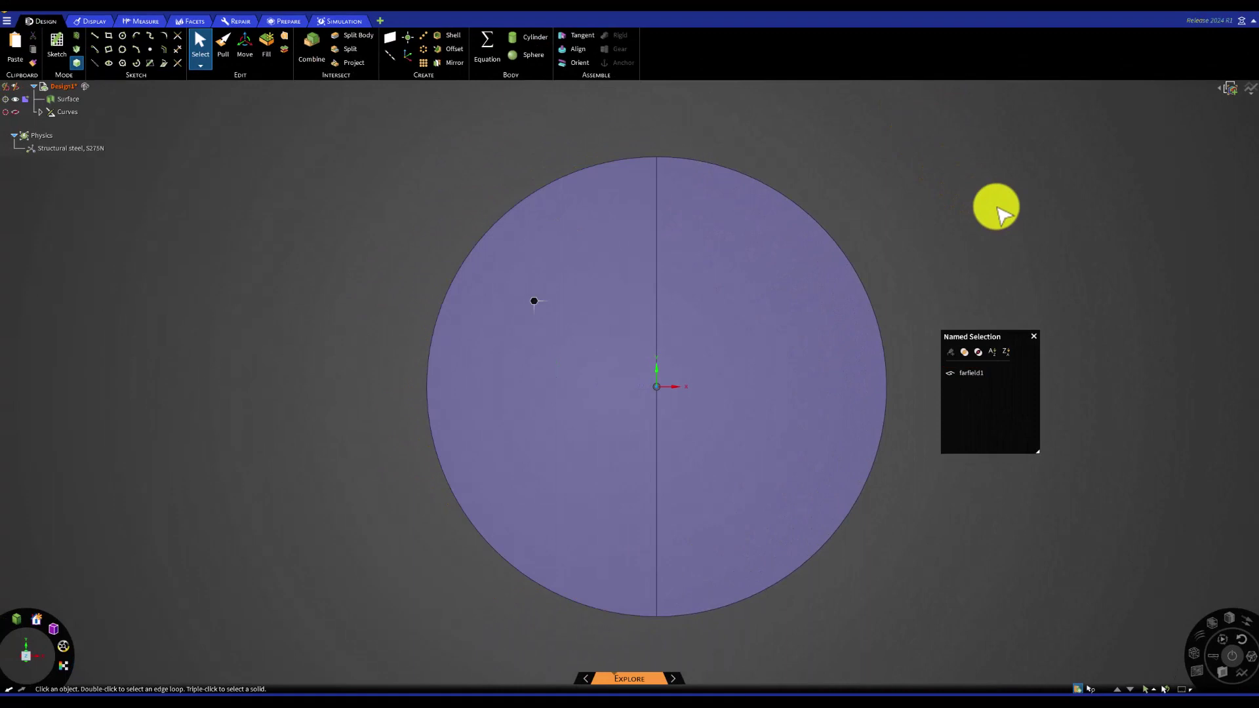
# Create a named selection called farfield2 from the right half of the outer circular edge
pyautogui.click(872, 302)
pyautogui.click(950, 352)
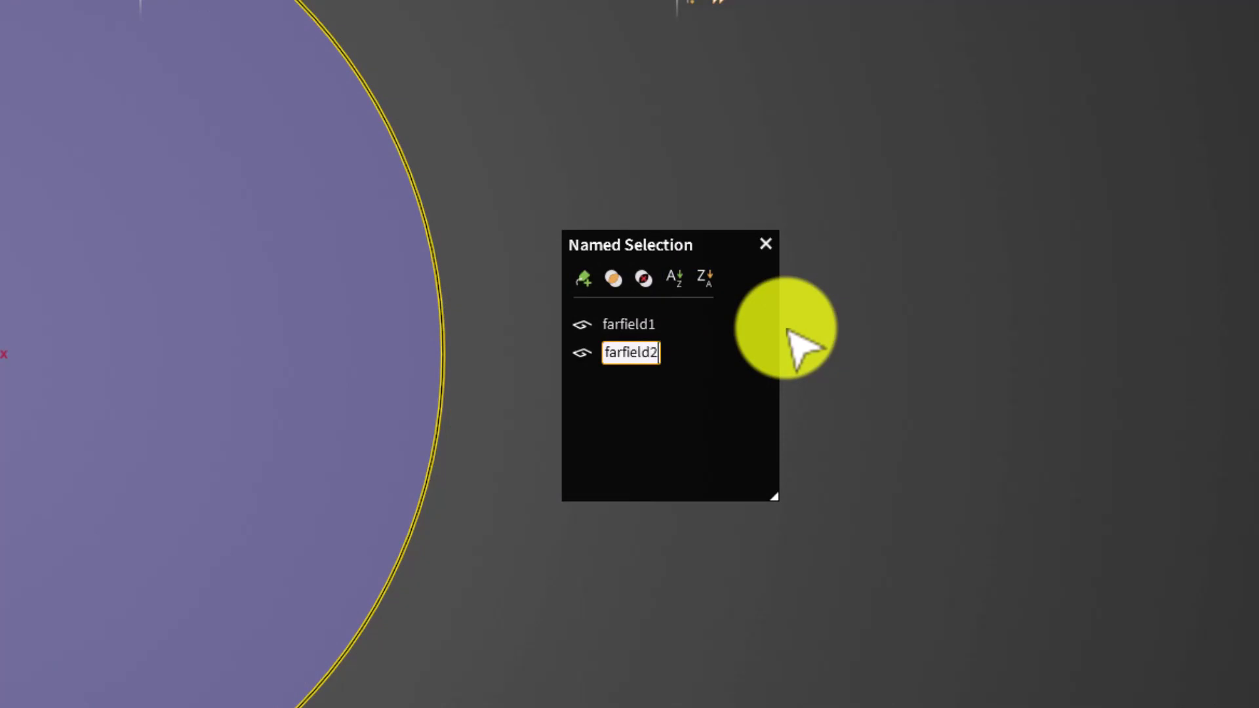
pyautogui.press('Return')
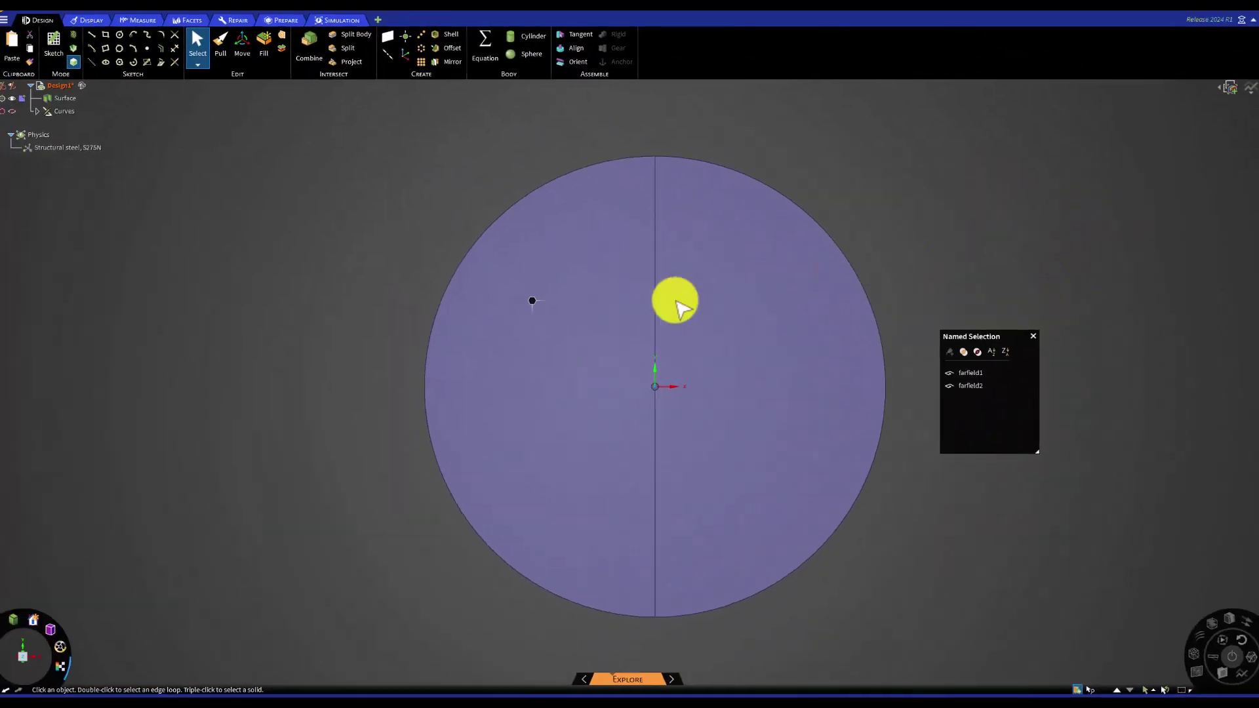
# Create a named selection called cylinderwall from both half-circle edges of the small central hole
pyautogui.click(652, 394)
pyautogui.scroll(-2, 653, 397)
pyautogui.scroll(7, 656, 394)
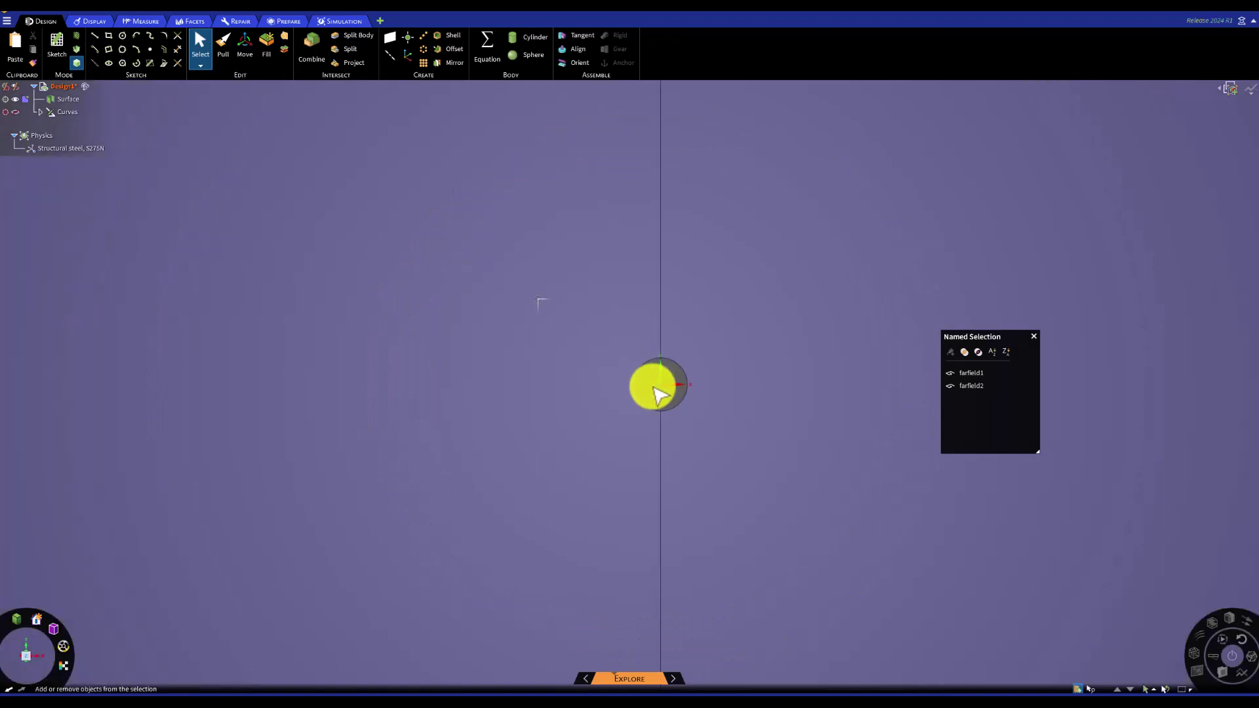
pyautogui.keyDown('ctrl'); pyautogui.click(639, 393); pyautogui.keyUp('ctrl')
pyautogui.keyDown('ctrl'); pyautogui.click(634, 388); pyautogui.keyUp('ctrl')
pyautogui.keyDown('ctrl'); pyautogui.click(687, 396); pyautogui.keyUp('ctrl')
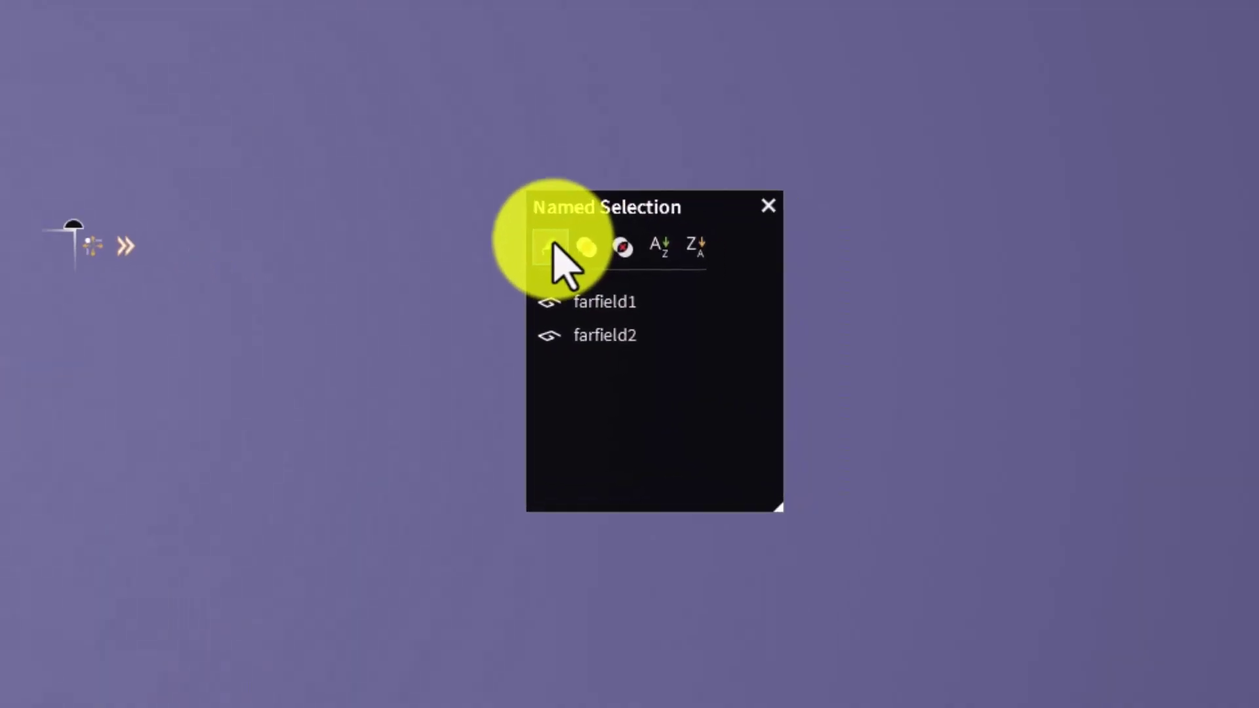
pyautogui.click(950, 352)
pyautogui.write('cylinder')
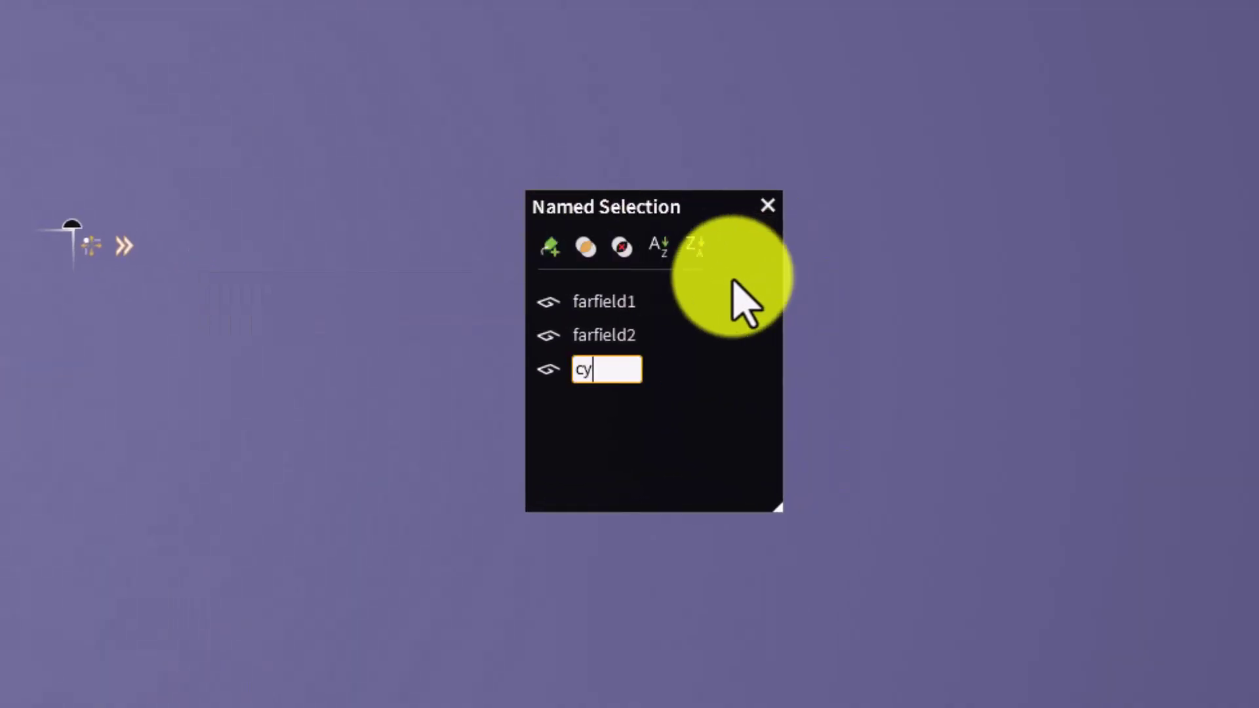
pyautogui.write('wall')
pyautogui.press('Return')
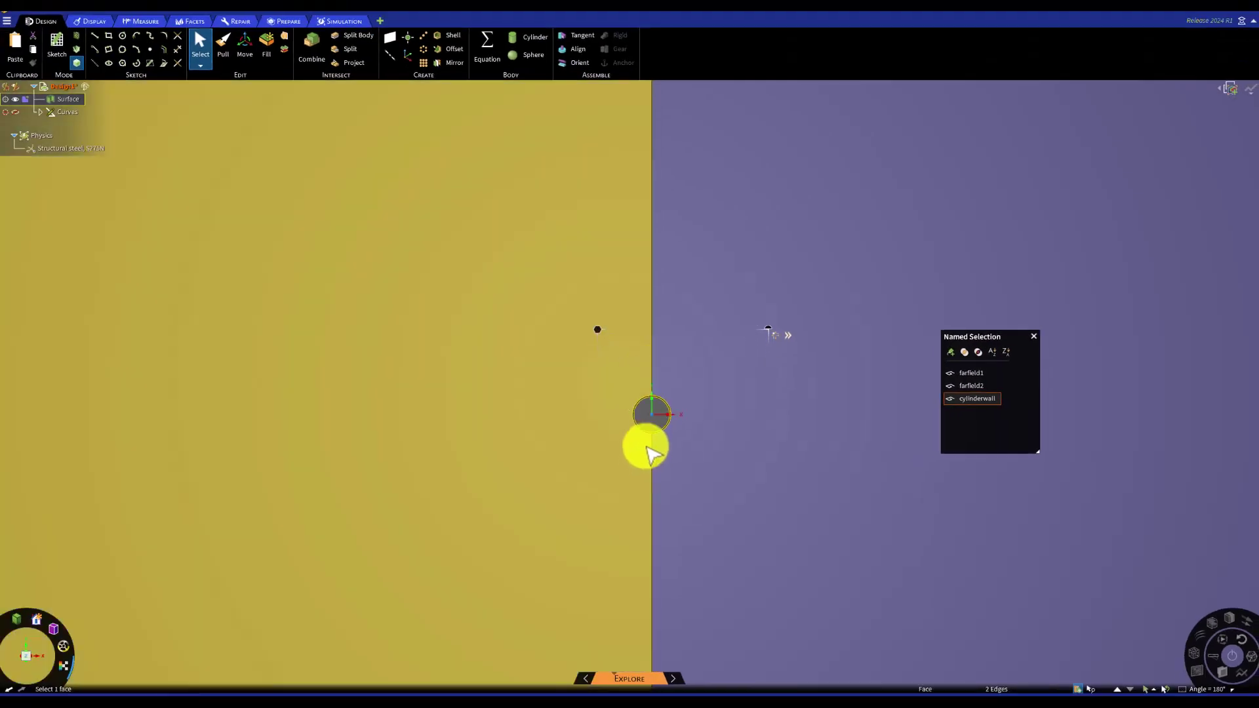
# Create a named selection called flow_domain from both half-circle faces of the domain
pyautogui.scroll(-5, 658, 455)
pyautogui.scroll(1, 651, 483)
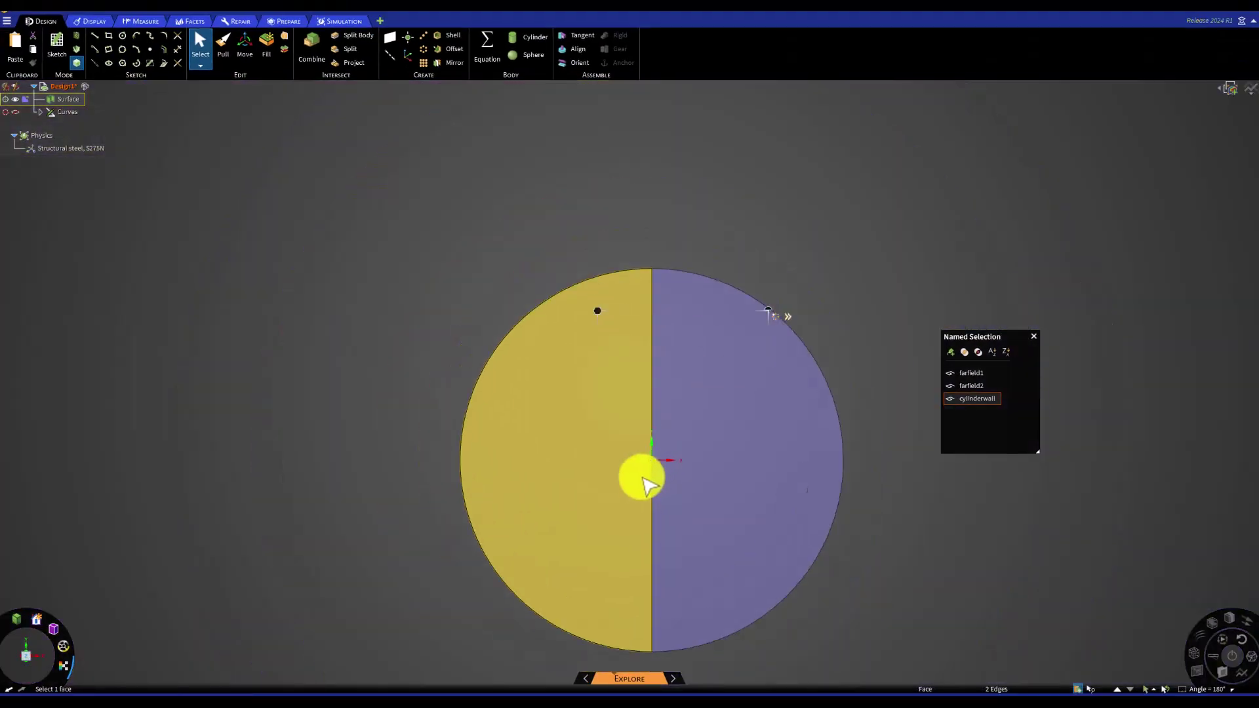
pyautogui.click(596, 482)
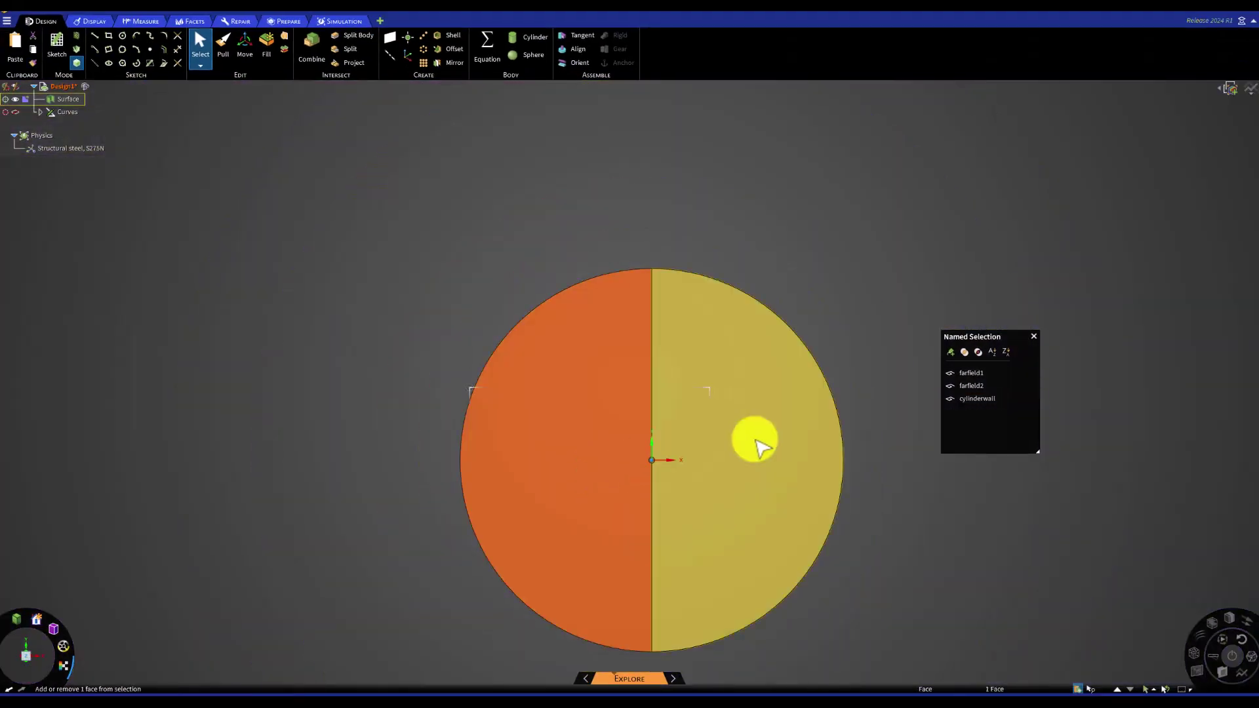
pyautogui.keyDown('ctrl'); pyautogui.click(757, 443); pyautogui.keyUp('ctrl')
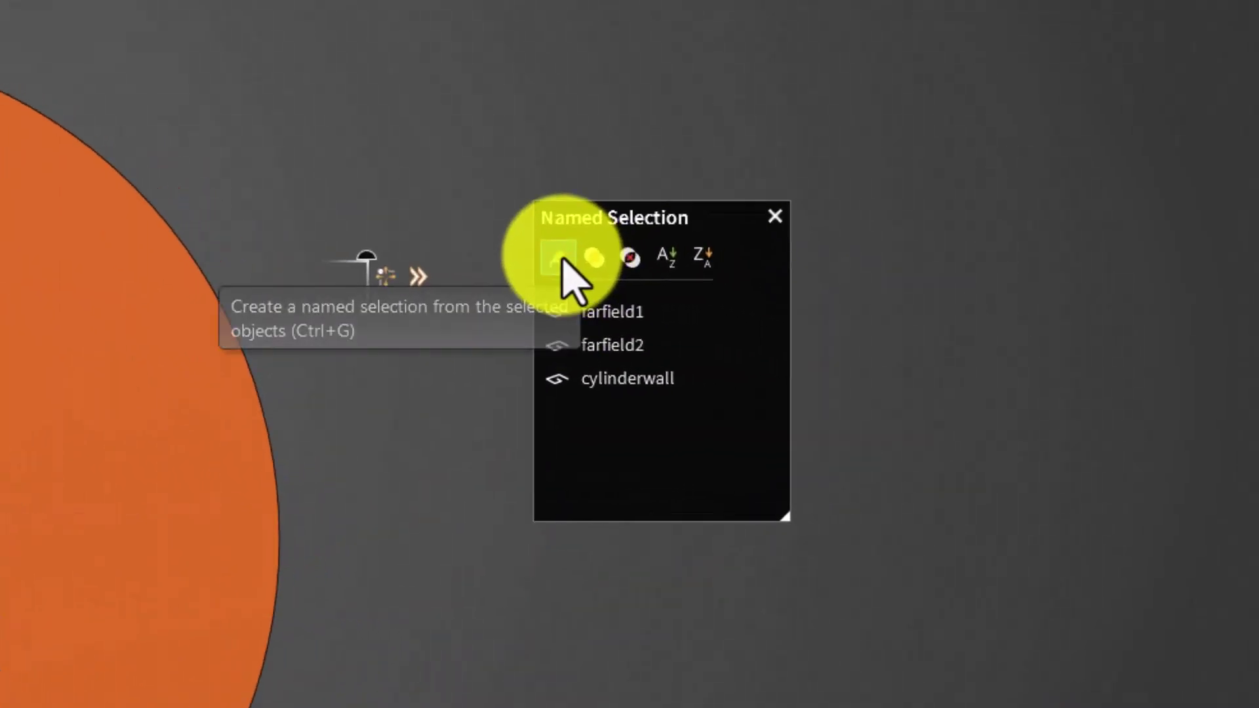
pyautogui.click(825, 321)
pyautogui.write('flow_')
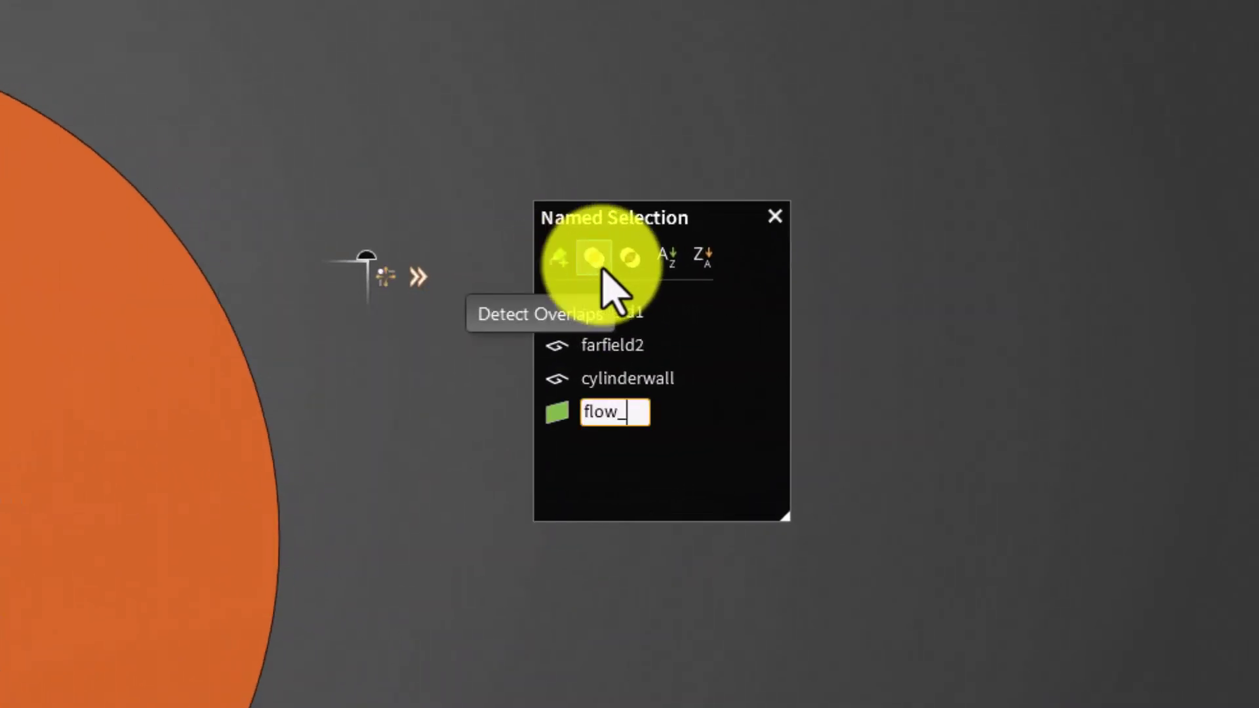
pyautogui.write('domain')
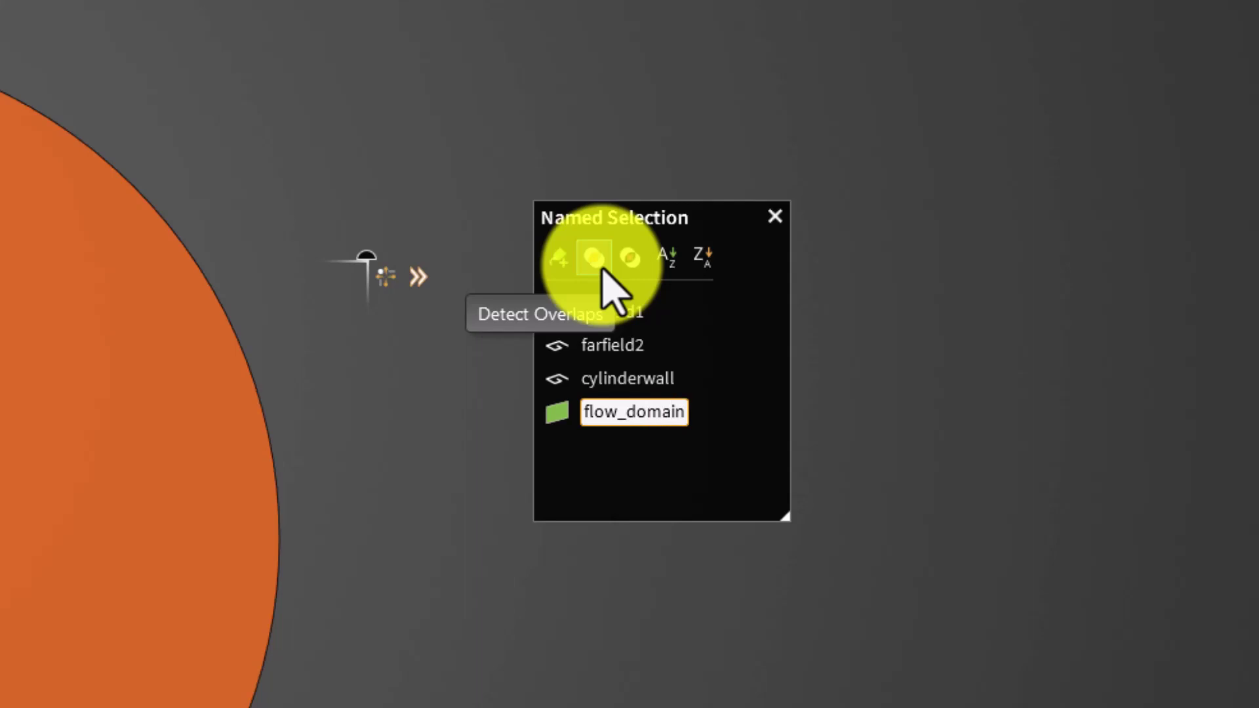
pyautogui.press('Return')
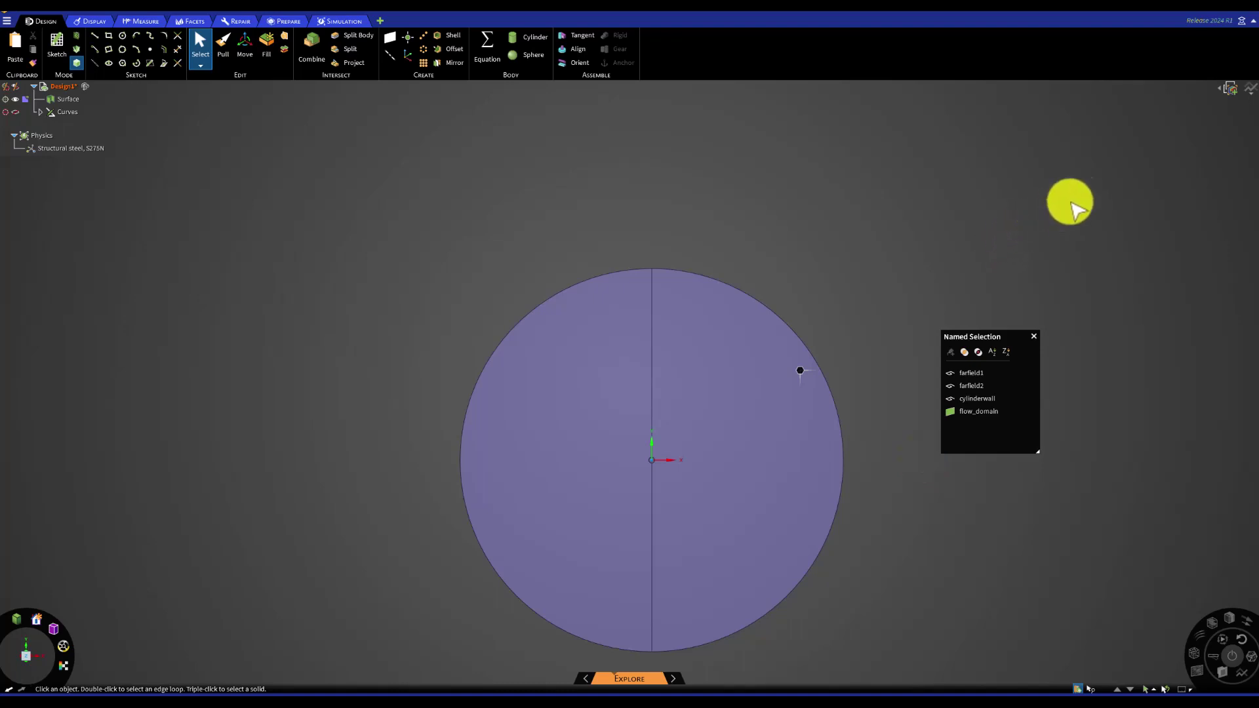
# Close the geometry editor, return to Workbench, and save the project as cylinder_flow in the Updated Tutorial Version folder
pyautogui.click(1254, 16)
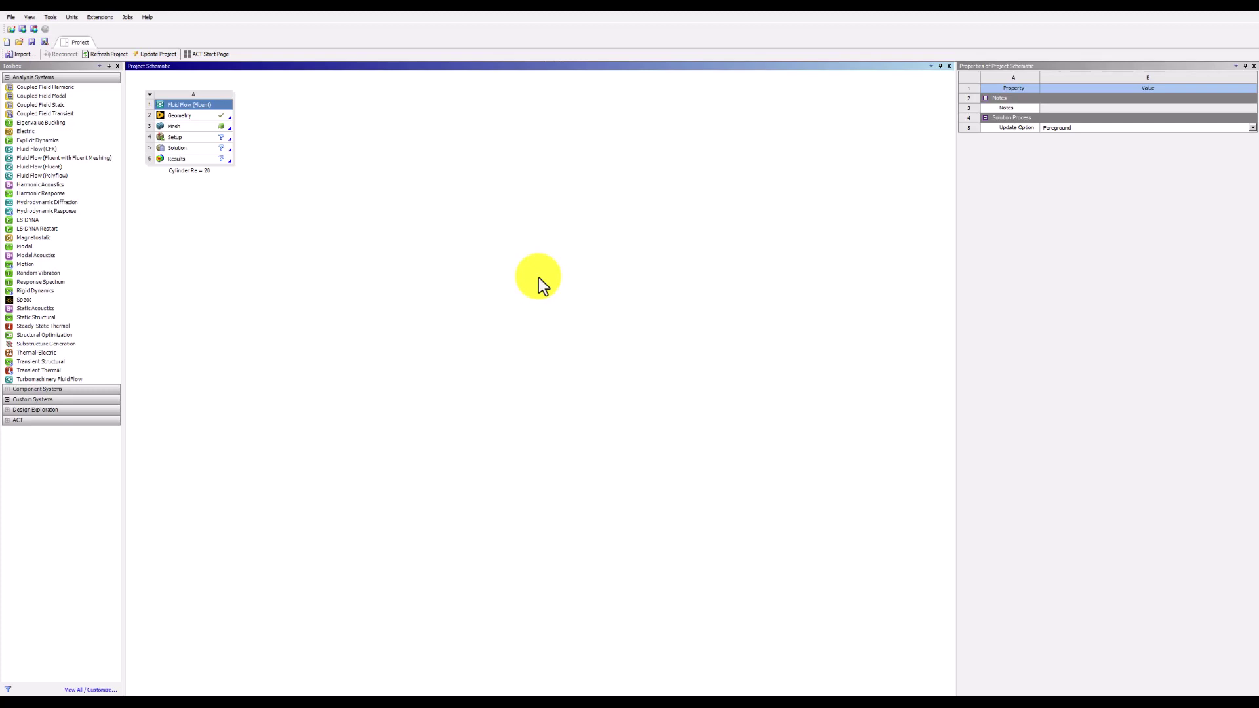
pyautogui.click(13, 18)
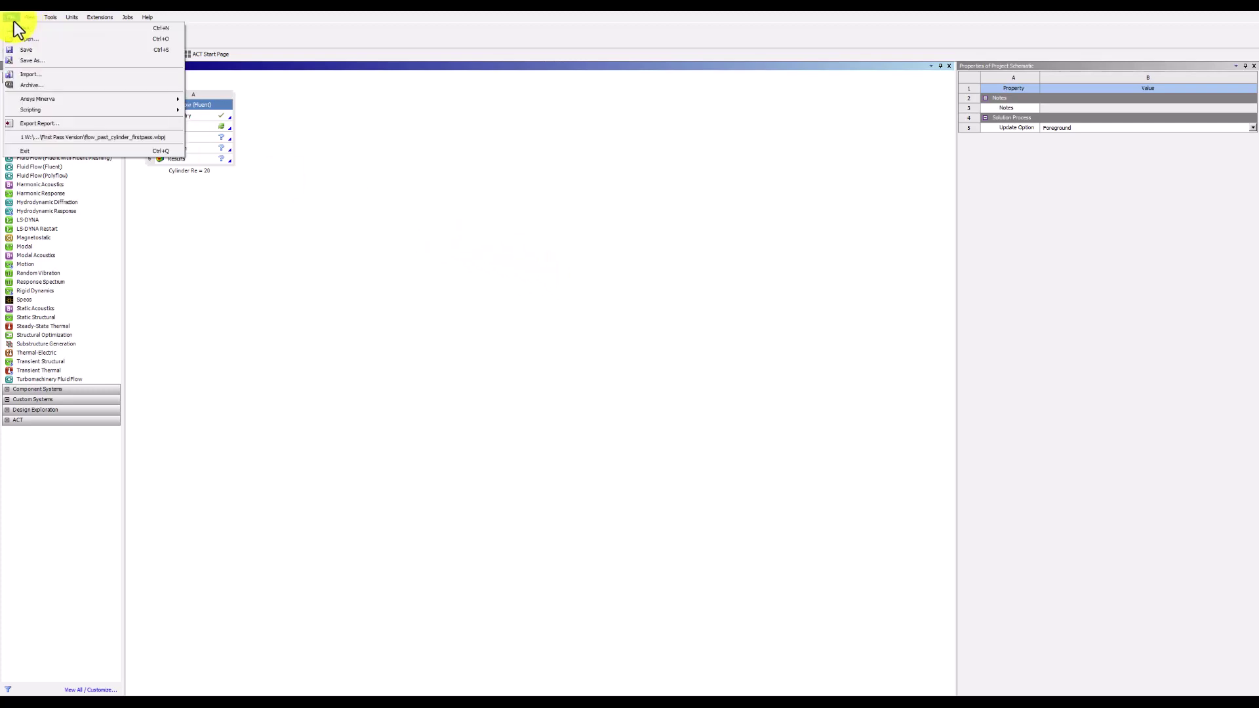
pyautogui.click(27, 53)
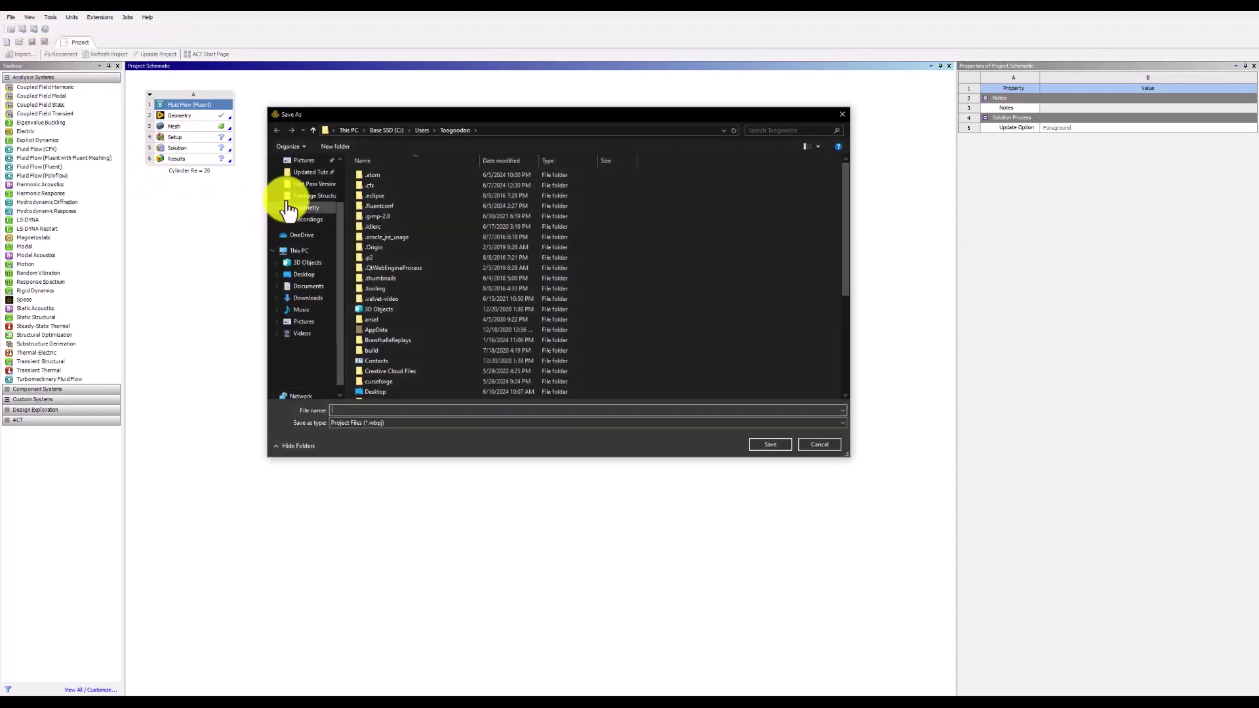
pyautogui.click(310, 170)
pyautogui.click(340, 410)
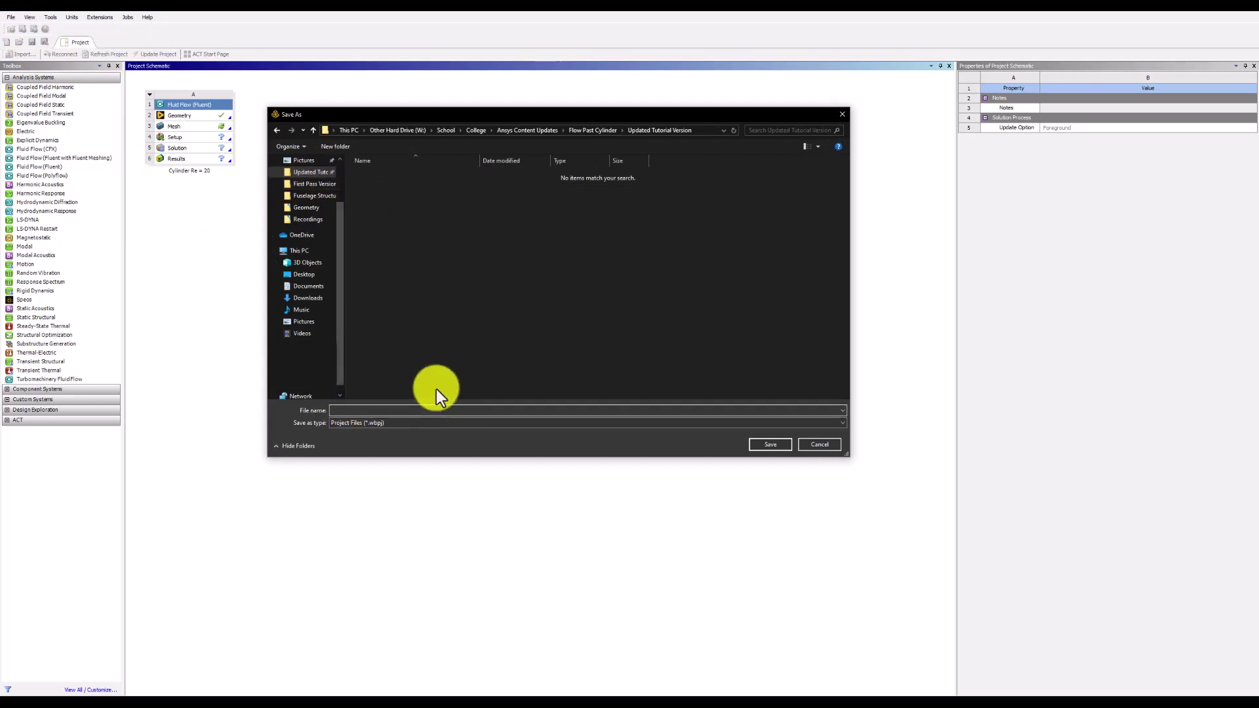
pyautogui.write('cylinder_flow')
pyautogui.click(785, 448)
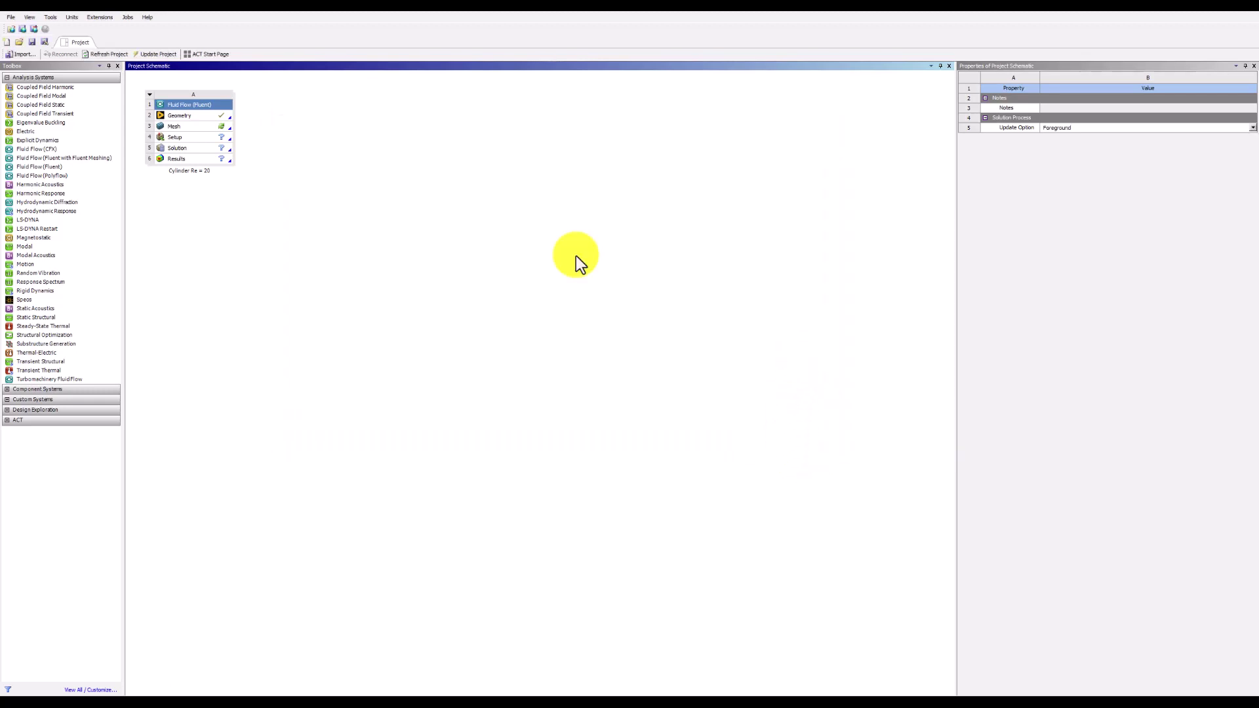